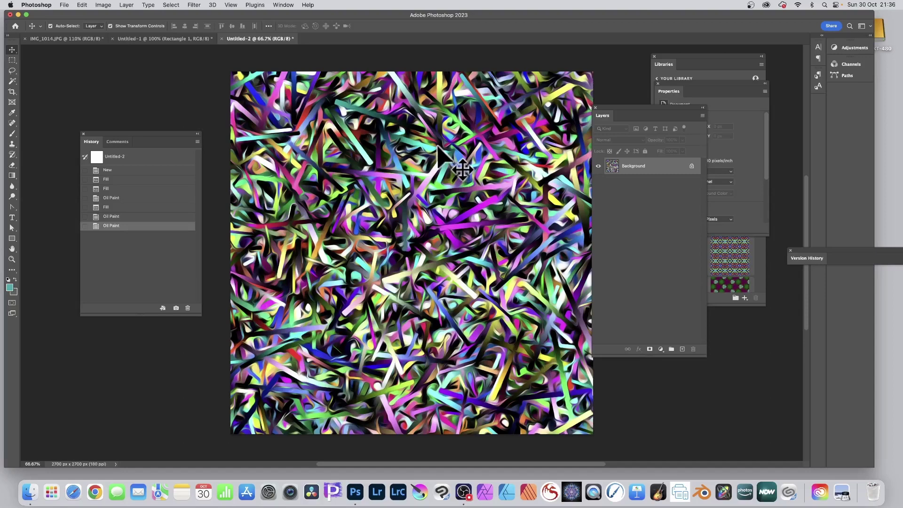
Step: Switch to the IMG_1014.JPG street photo and enable the Style Transfer neural filter on it
left_click(59, 38)
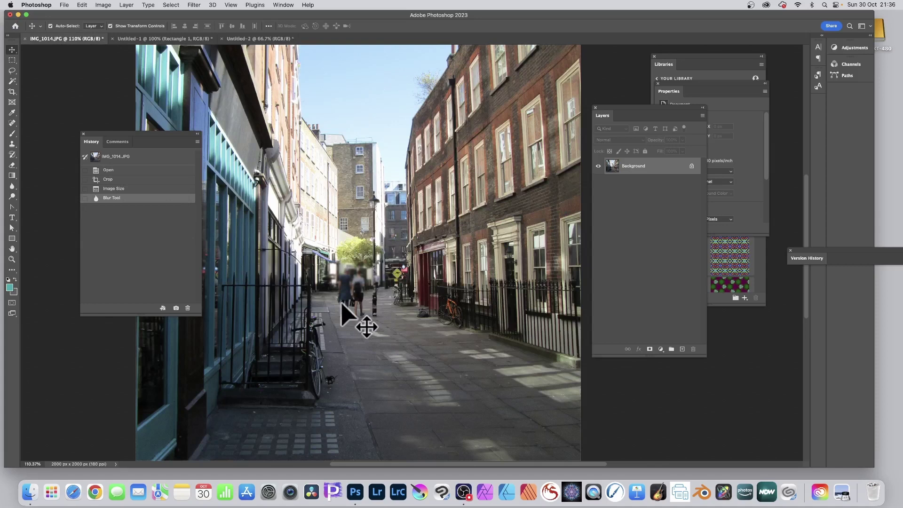
left_click(197, 6)
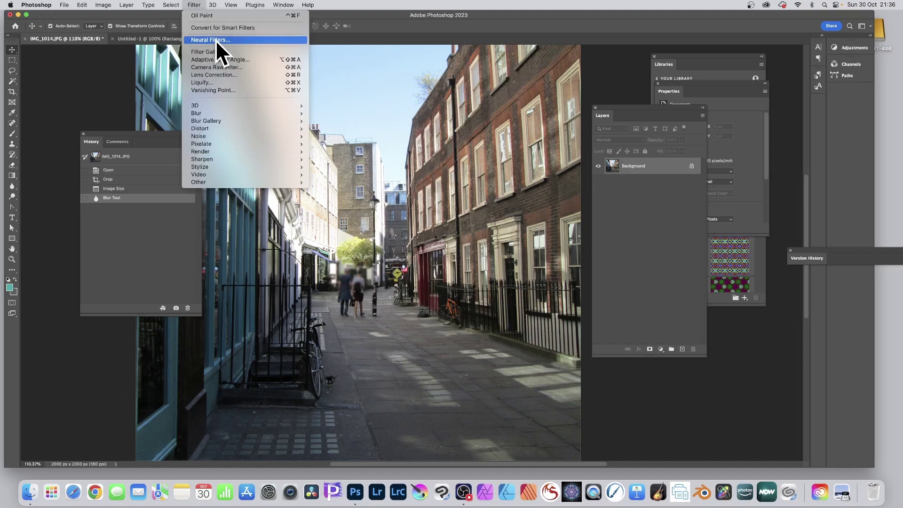
left_click(215, 39)
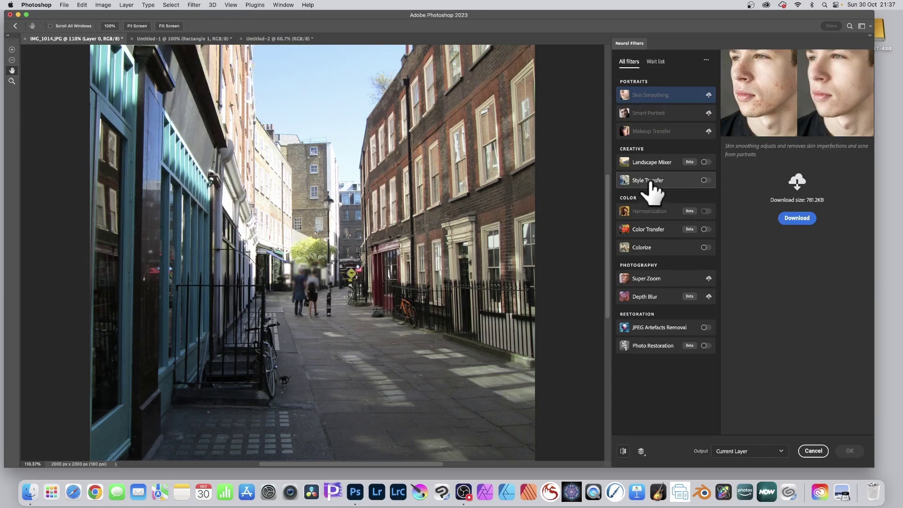
left_click(652, 183)
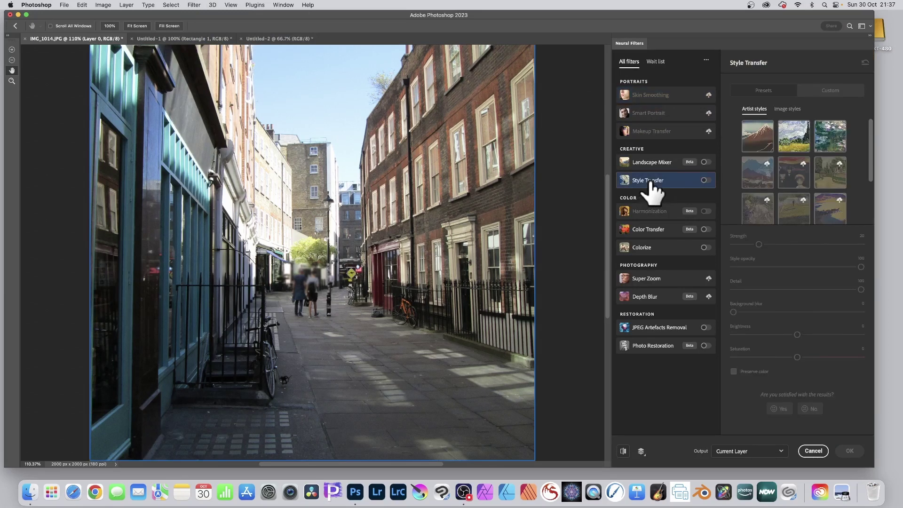
left_click(705, 180)
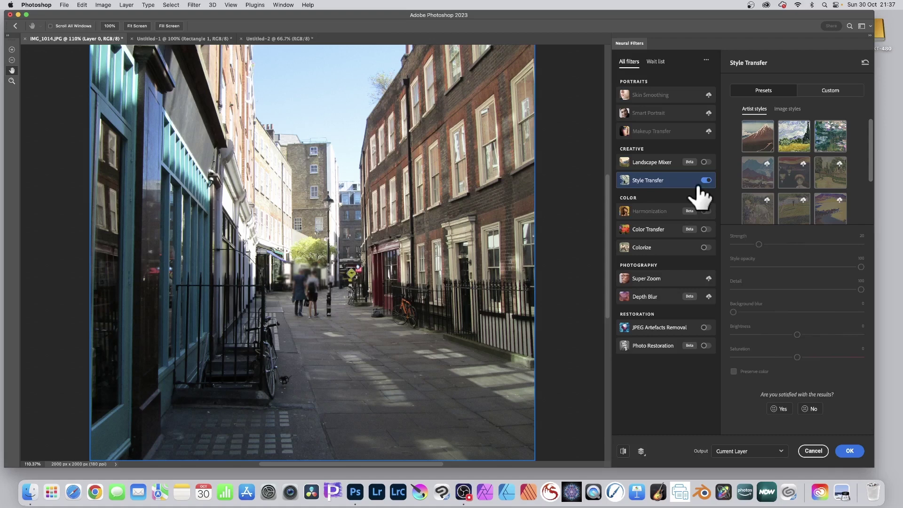
Step: Try the third image style preset of Style Transfer on the street photo
mouse_move(700, 188)
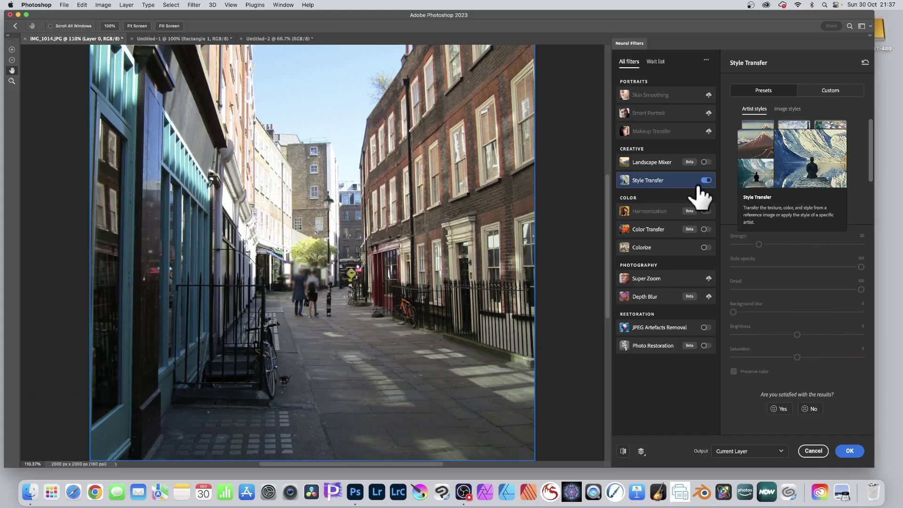
left_click(792, 109)
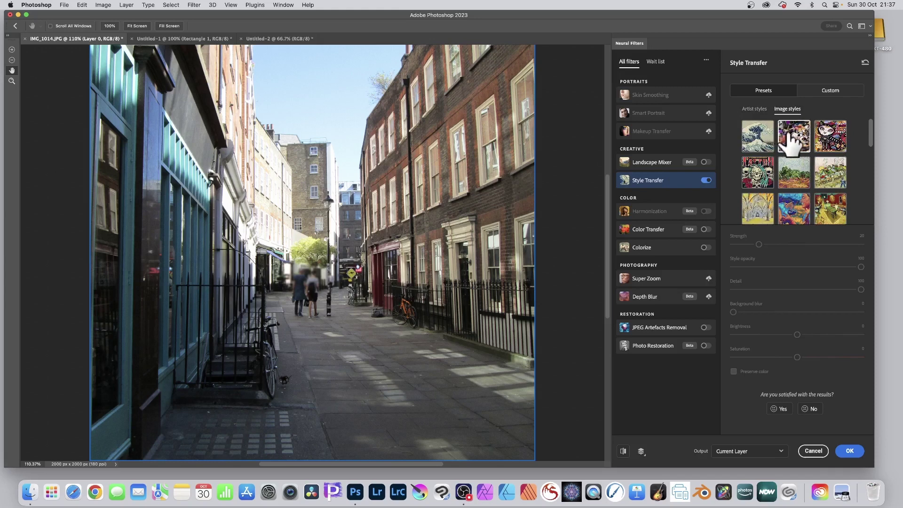
left_click(830, 141)
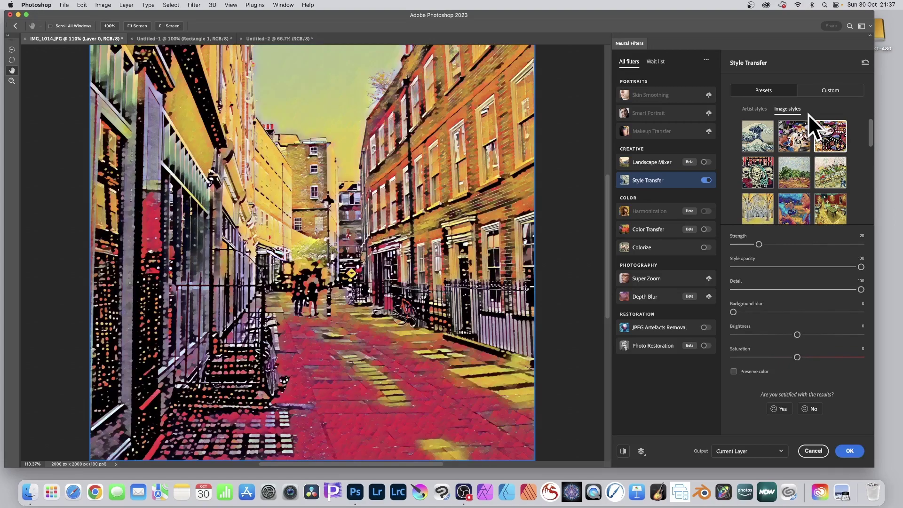
Step: Use the open Untitled-2 document as the custom reference image for Style Transfer
left_click(833, 92)
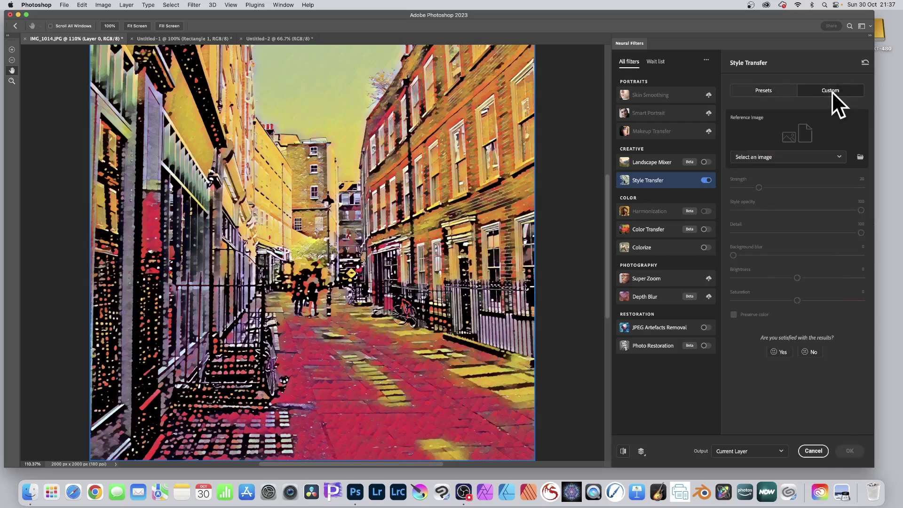
left_click(776, 157)
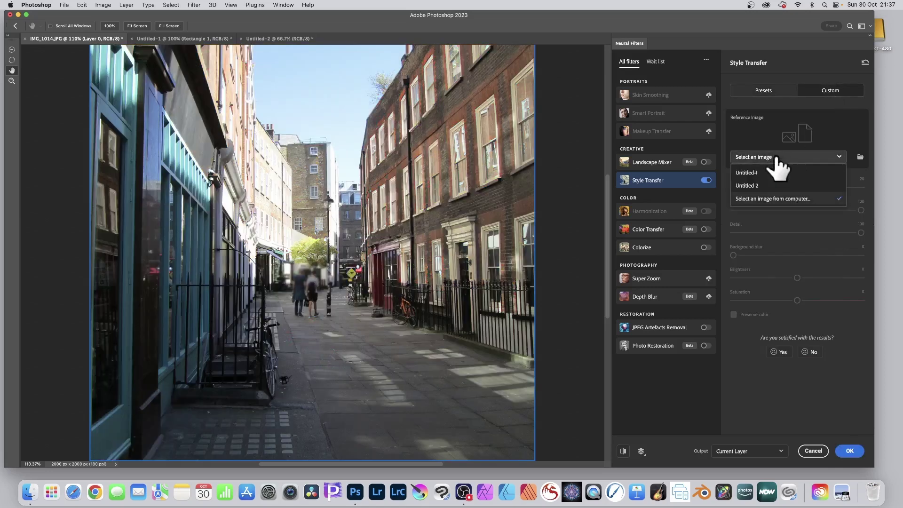
left_click(745, 186)
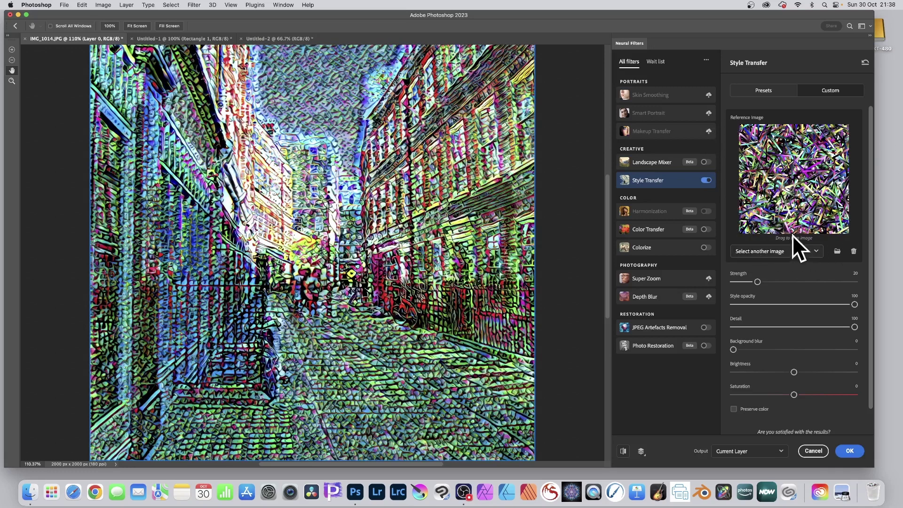
Step: Crop the reference image to a very narrow vertical strip spanning nearly its full height
left_click_drag(785, 125, 787, 232)
left_click_drag(780, 132, 783, 228)
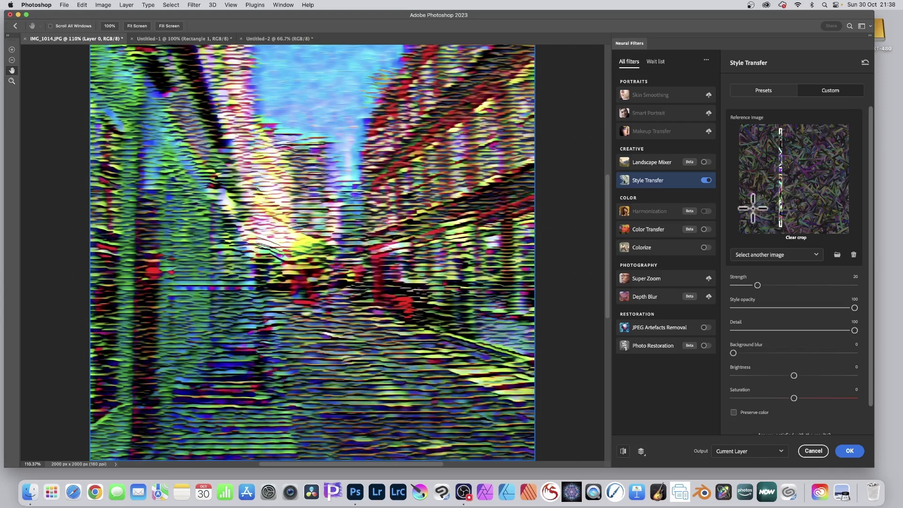
Step: Replace the reference crop with a very thin horizontal strip across the middle of the reference image
left_click_drag(744, 177, 842, 177)
left_click_drag(741, 175, 852, 177)
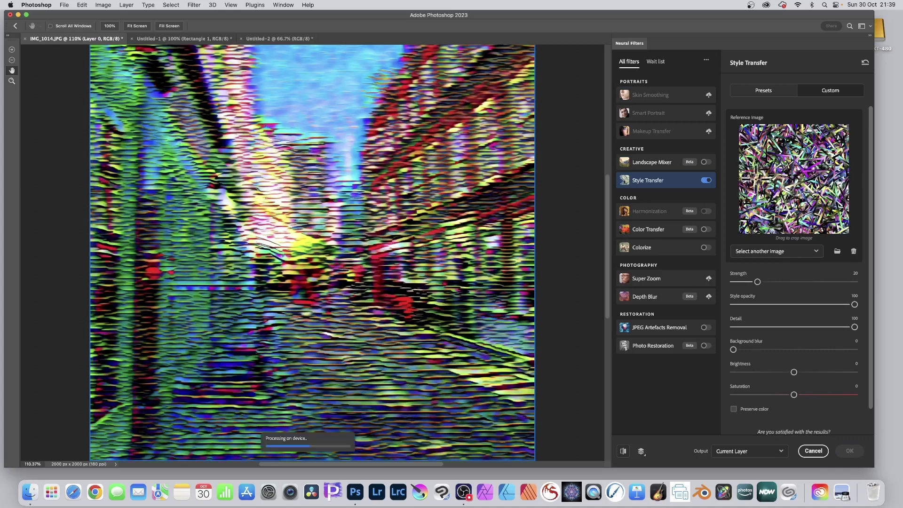
left_click_drag(795, 181, 838, 183)
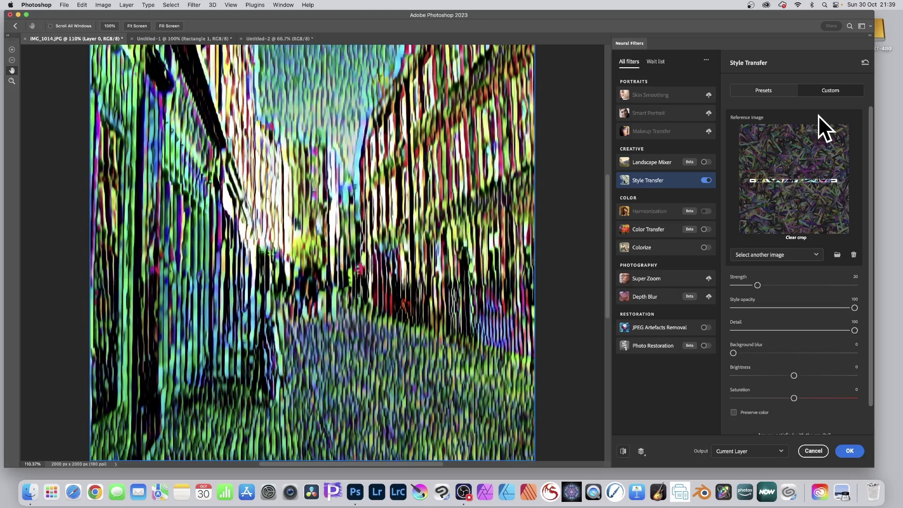
Step: Set the neural filter output to New document and apply the style transfer
scroll(795, 345, "down", 2)
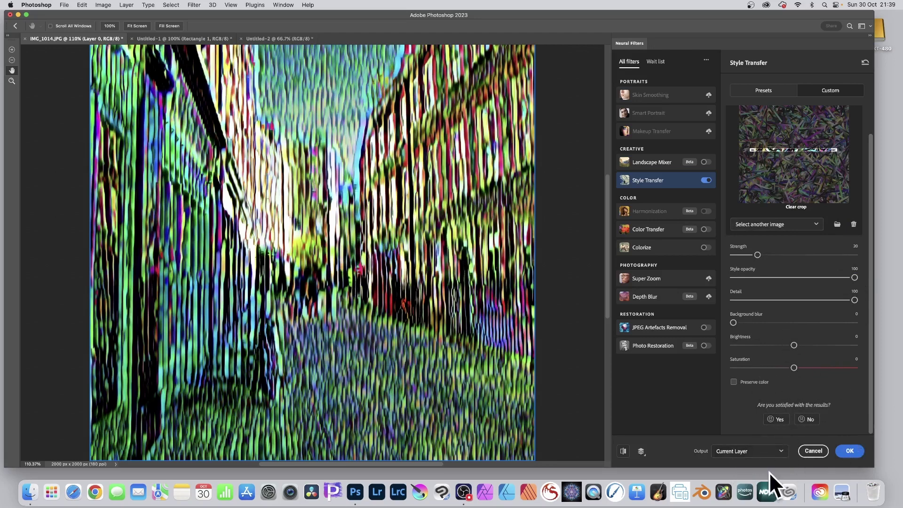
left_click(747, 454)
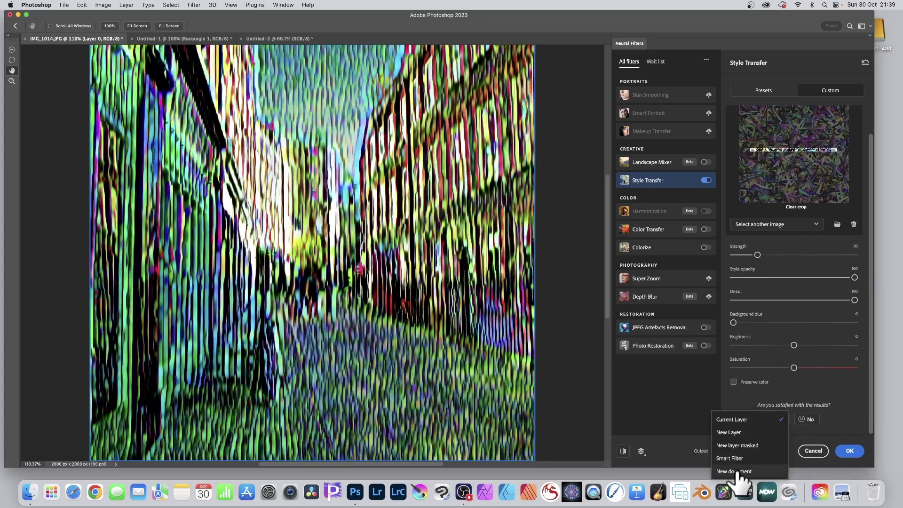
left_click(736, 471)
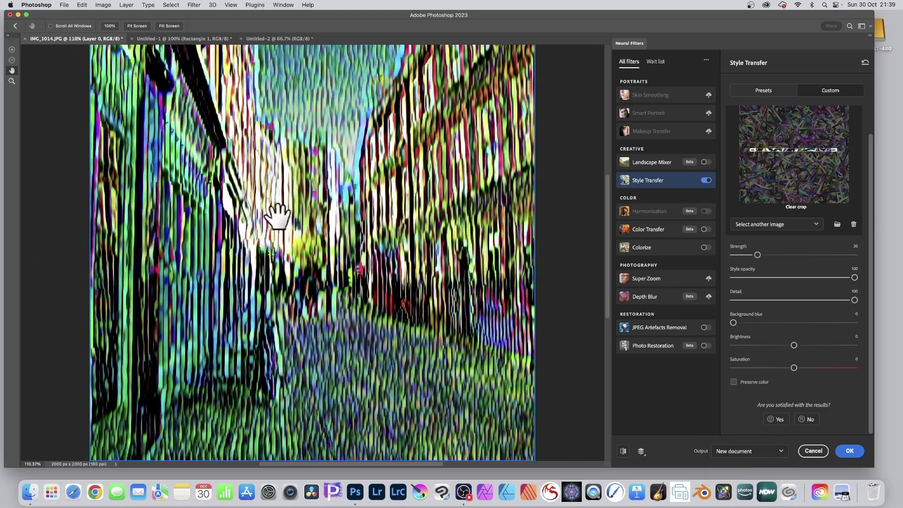
left_click(849, 451)
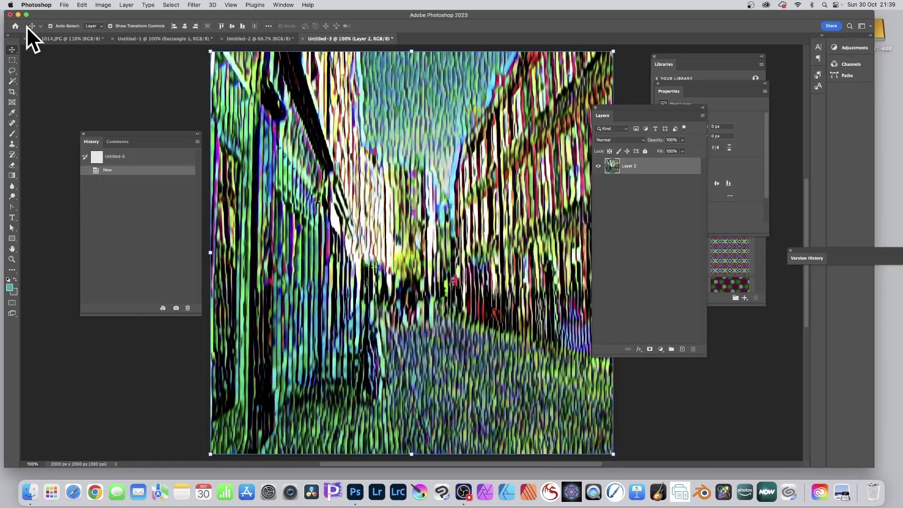
Step: Compare the original photo with the stylized Untitled-3 document, and apply the Oil Paint filter to Untitled-3 with its existing settings
left_click(51, 37)
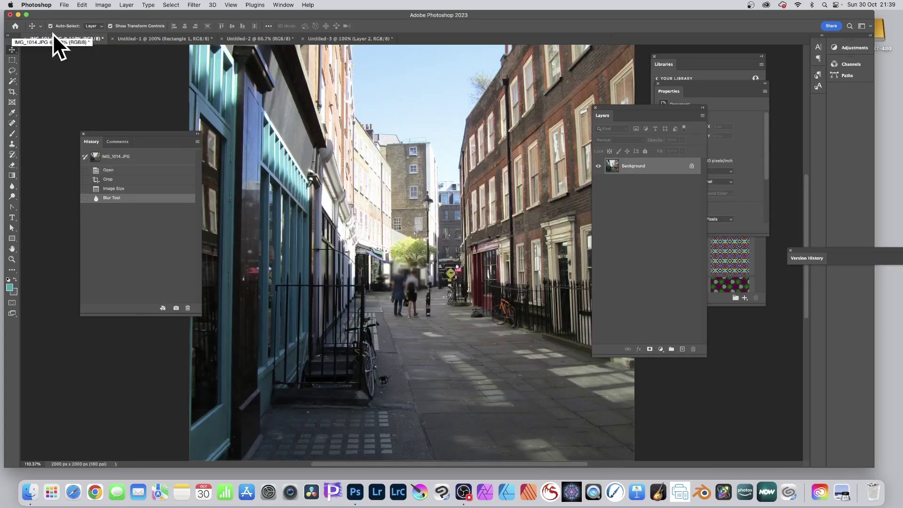
left_click(329, 39)
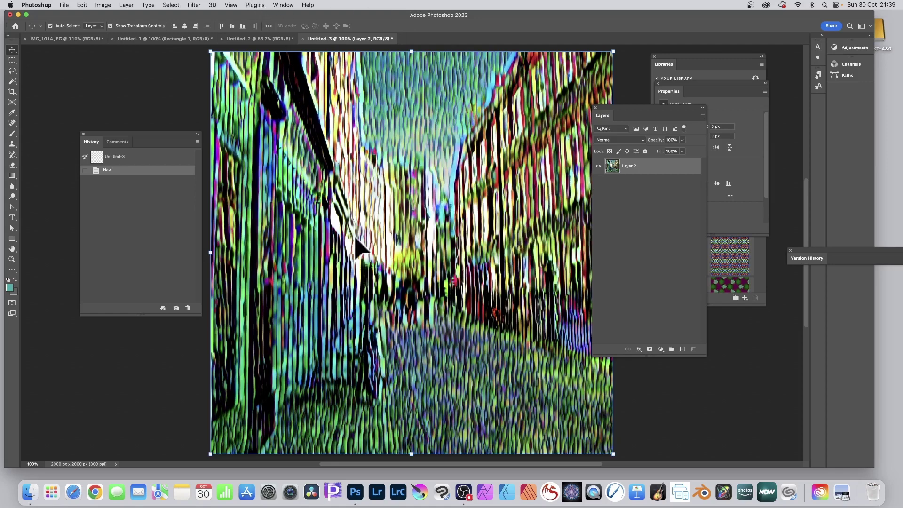
left_click(194, 6)
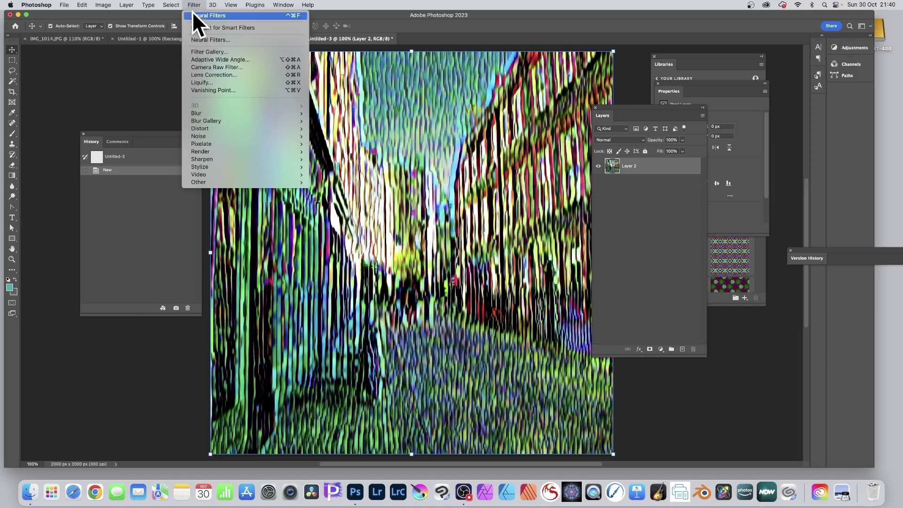
mouse_move(197, 165)
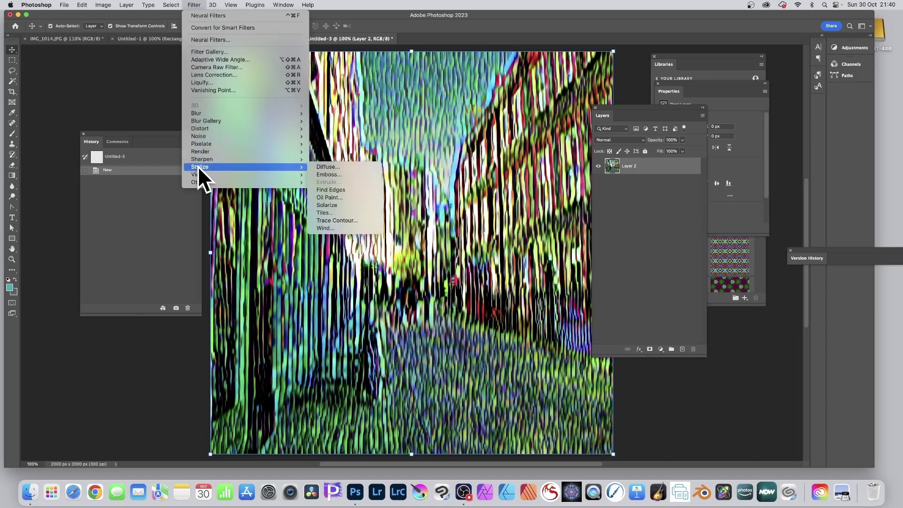
left_click(341, 194)
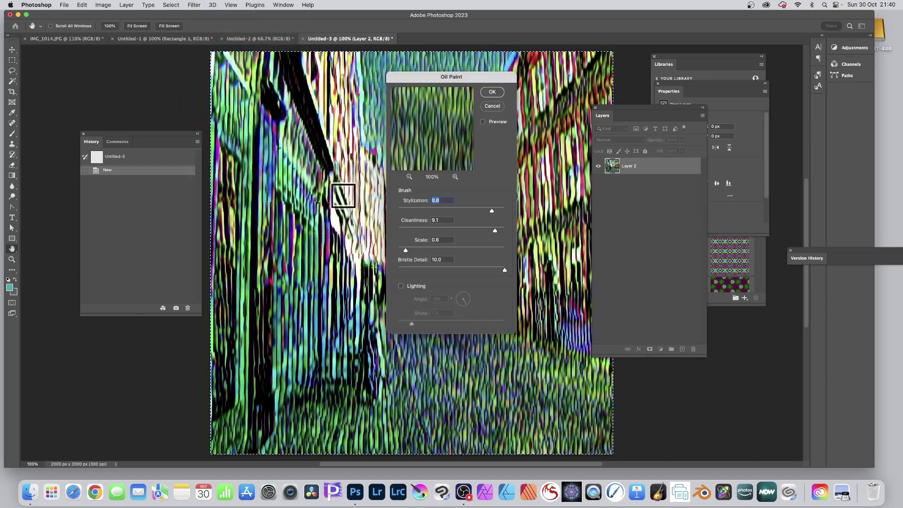
left_click(493, 88)
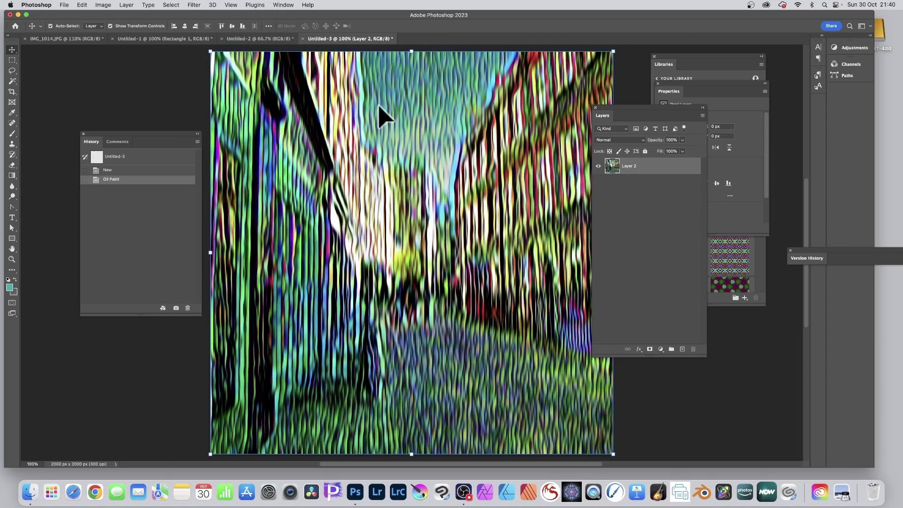
Step: Apply the Wave distortion to the stylized image with 1 generator and a wavelength range of 5 to 372
left_click(193, 5)
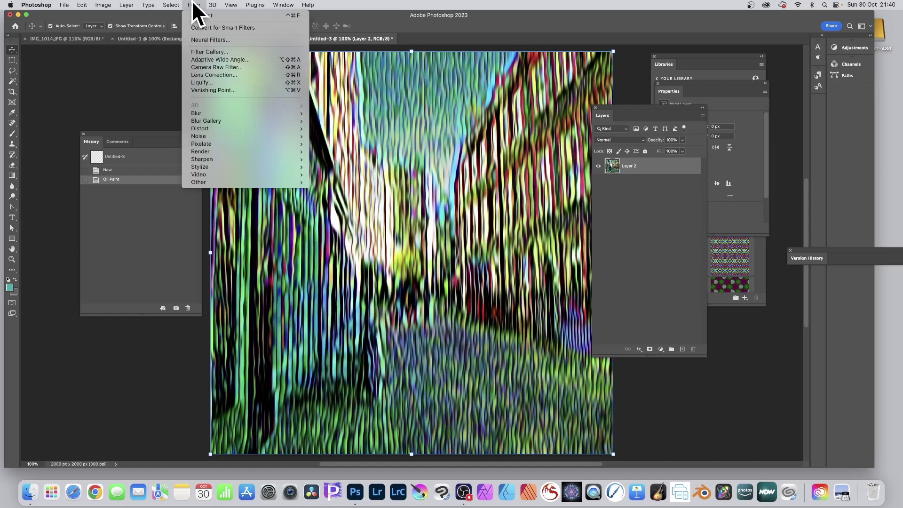
mouse_move(215, 128)
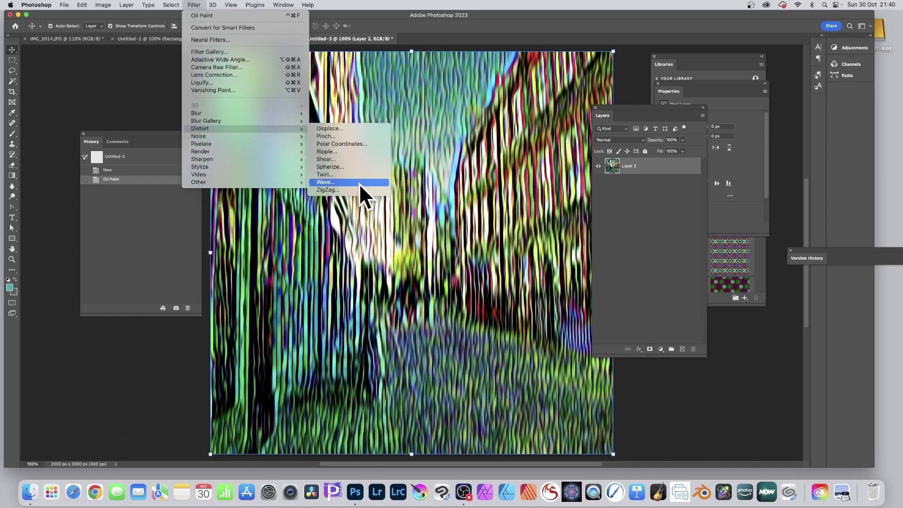
left_click(335, 181)
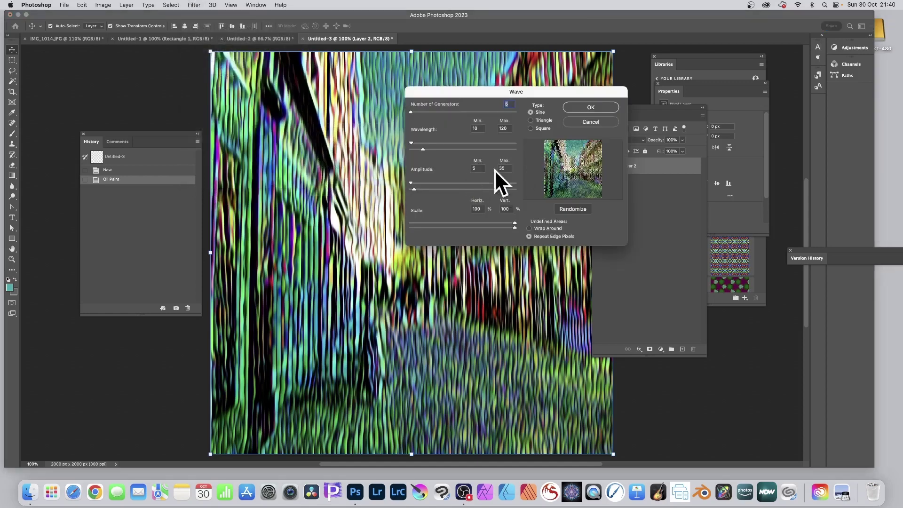
left_click_drag(419, 151, 450, 151)
left_click_drag(410, 111, 407, 111)
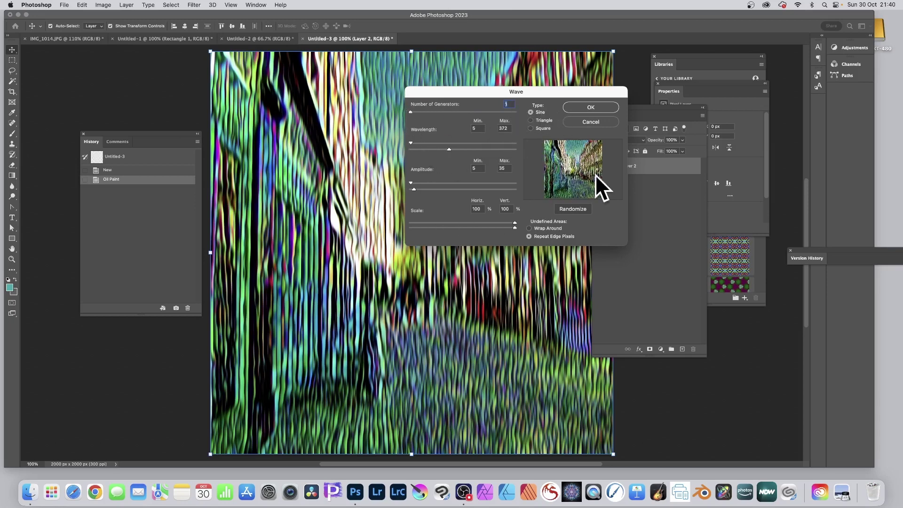
left_click(591, 108)
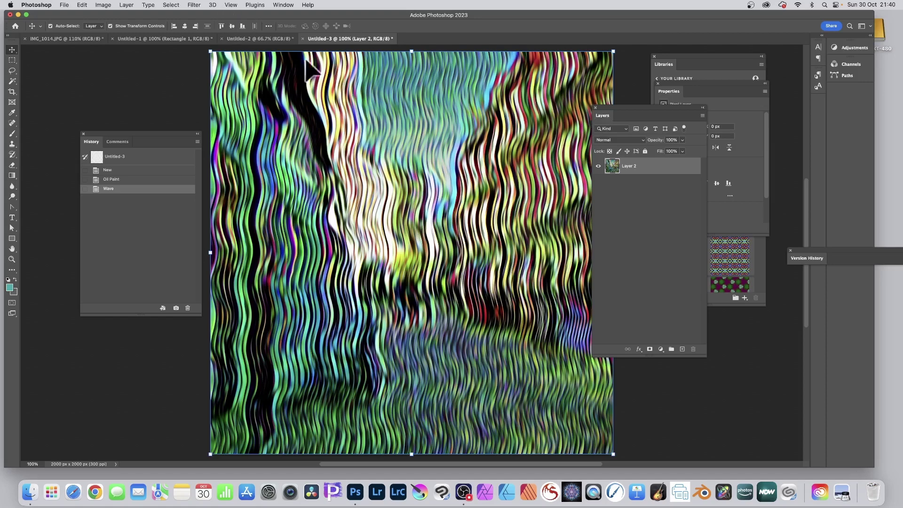
Step: Revisit the Untitled-2 texture and create a new white RGB document of 100 x 900 pixels at 180 pixels/inch
left_click(270, 40)
left_click(149, 38)
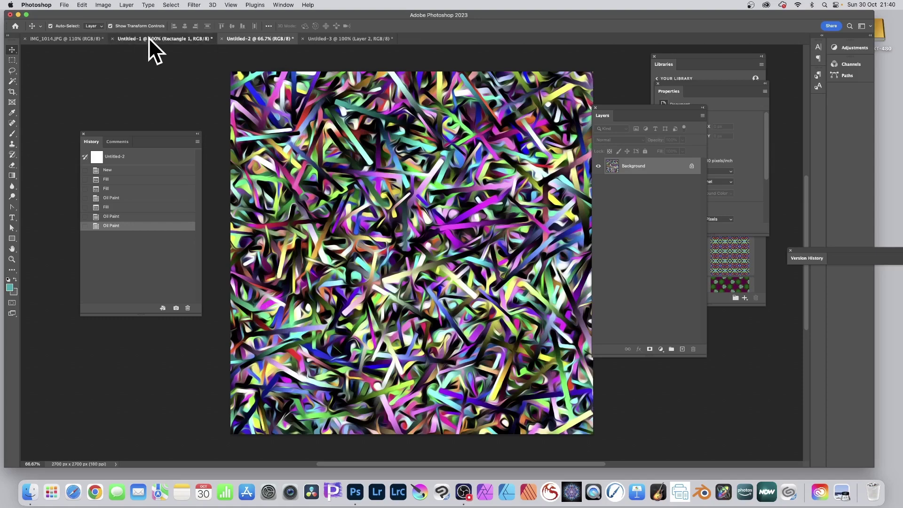
left_click(272, 39)
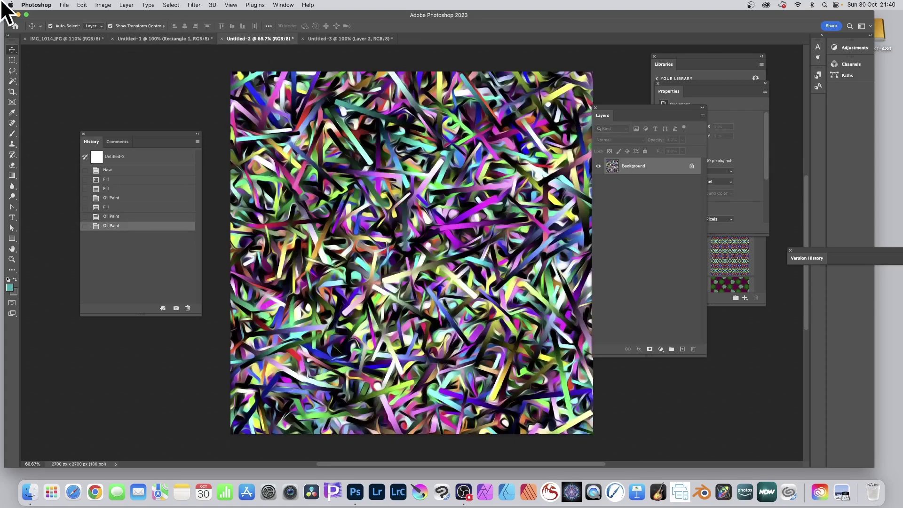
left_click(64, 4)
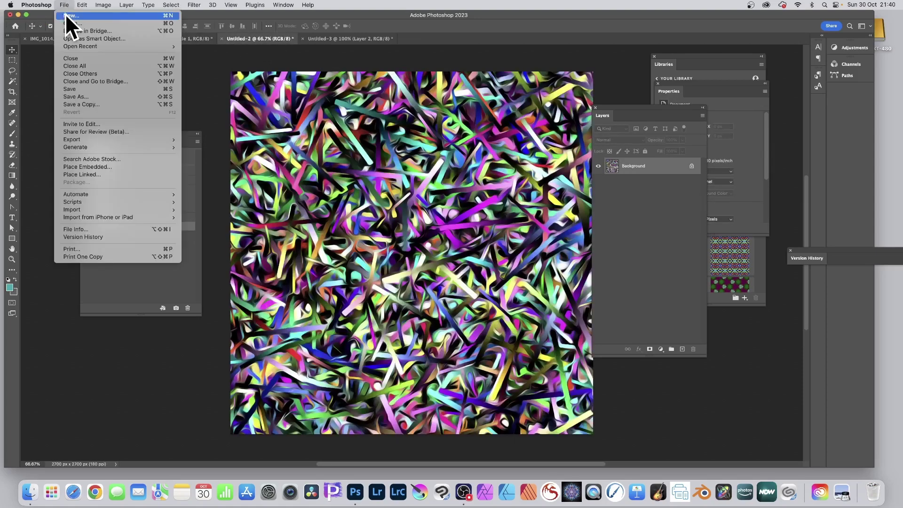
left_click(65, 15)
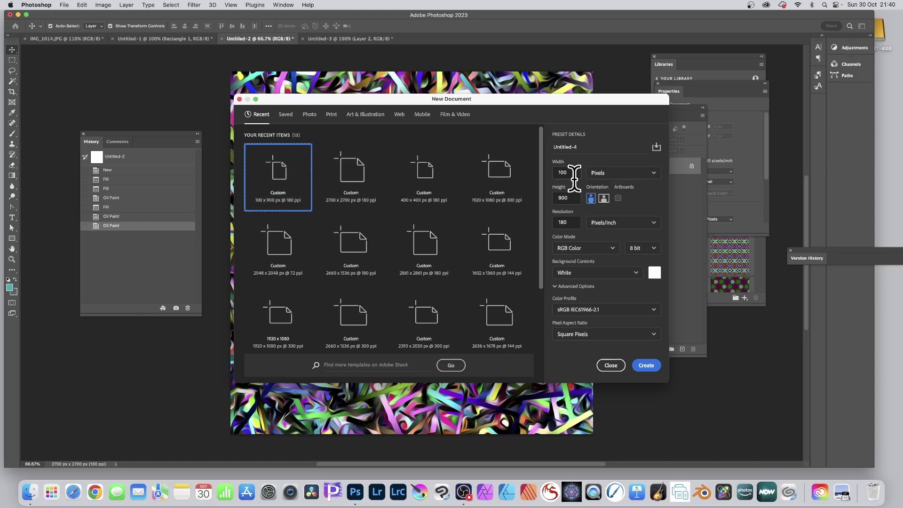
left_click(648, 367)
Step: Draw a rectangle with a linear black-to-white gradient fill and no stroke width over the entire narrow canvas of Untitled-4
left_click(13, 176)
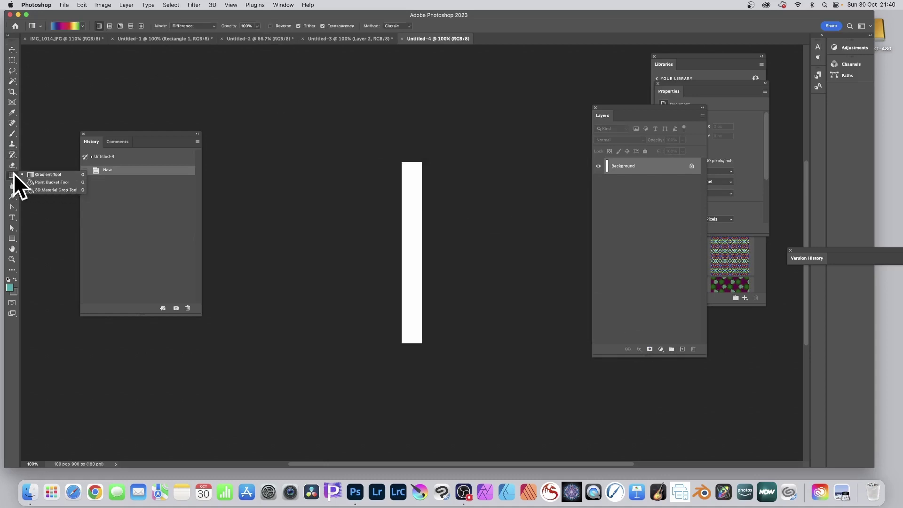
left_click(35, 175)
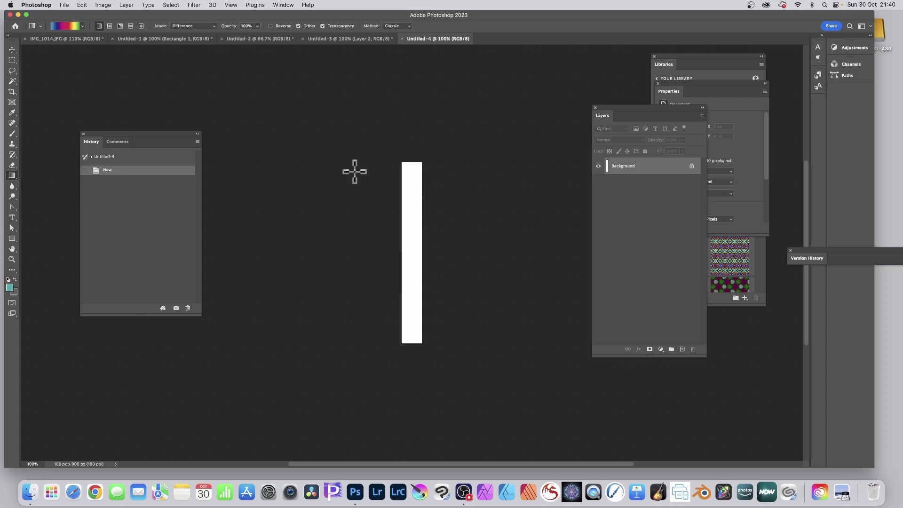
left_click(12, 238)
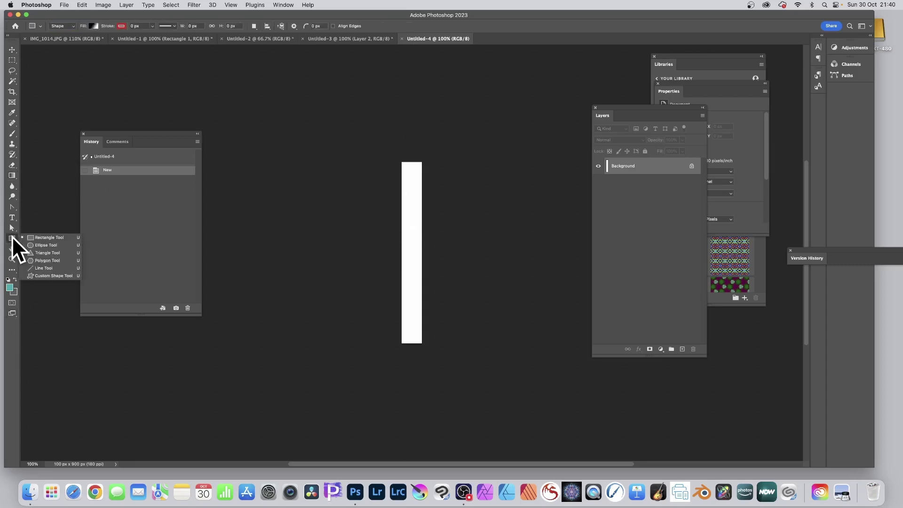
left_click(60, 237)
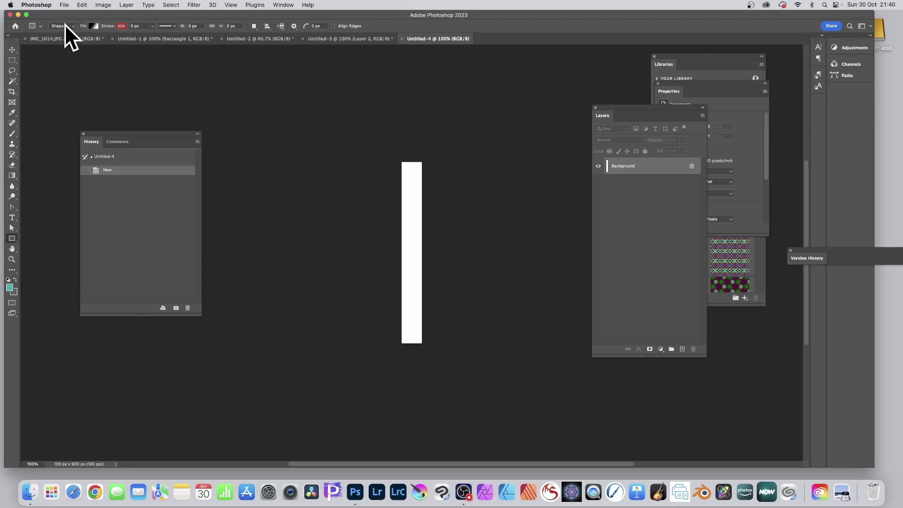
left_click(94, 26)
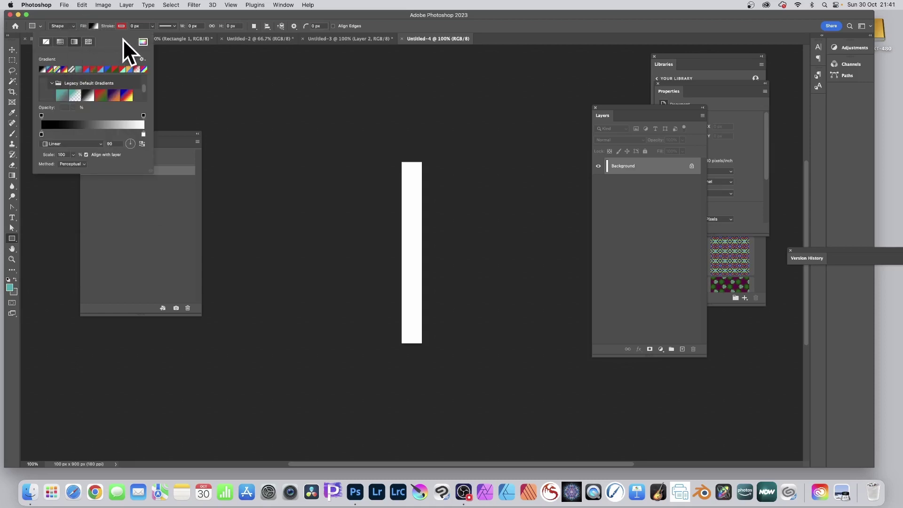
left_click(88, 95)
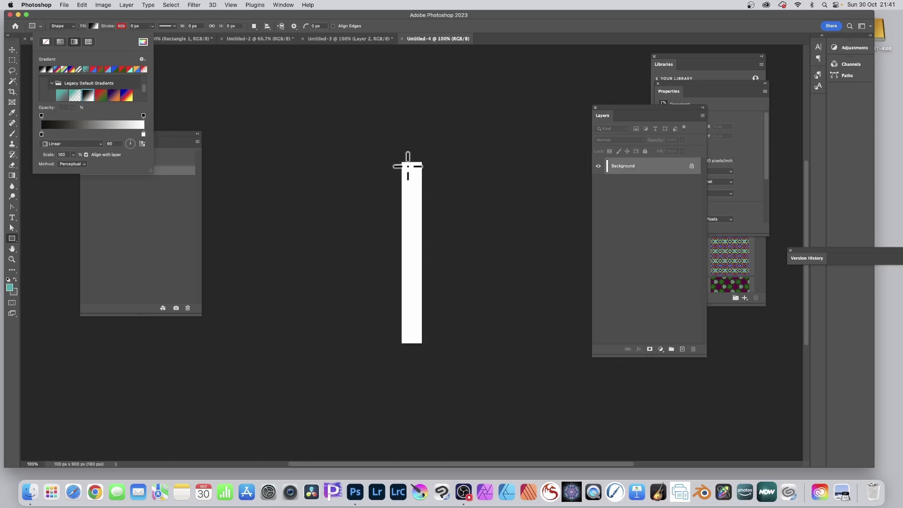
left_click_drag(401, 162, 424, 349)
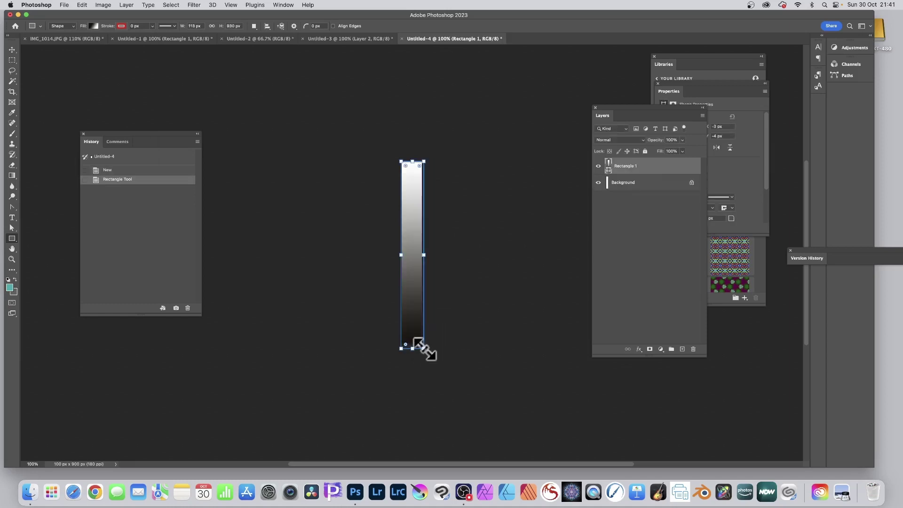
Step: Flatten the black-to-white gradient strip and define it as a pattern under the suggested name
left_click(123, 5)
left_click(144, 321)
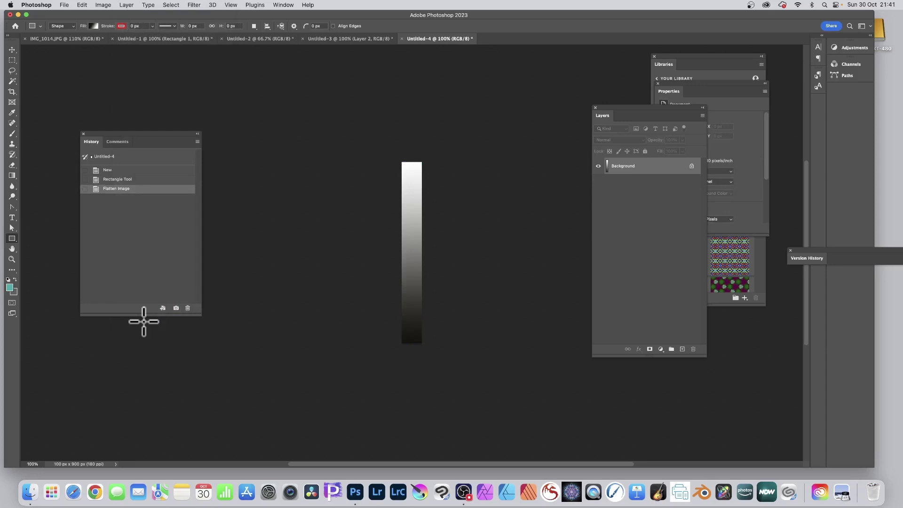
left_click(82, 5)
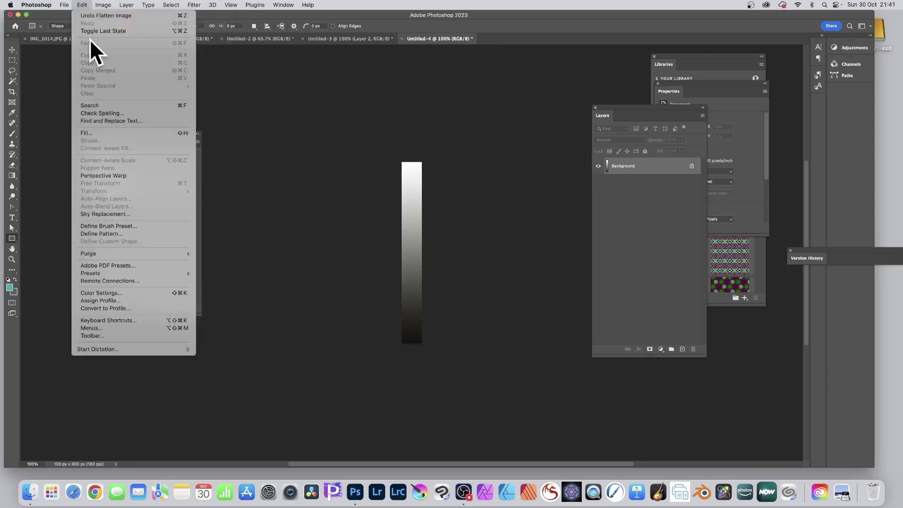
left_click(107, 233)
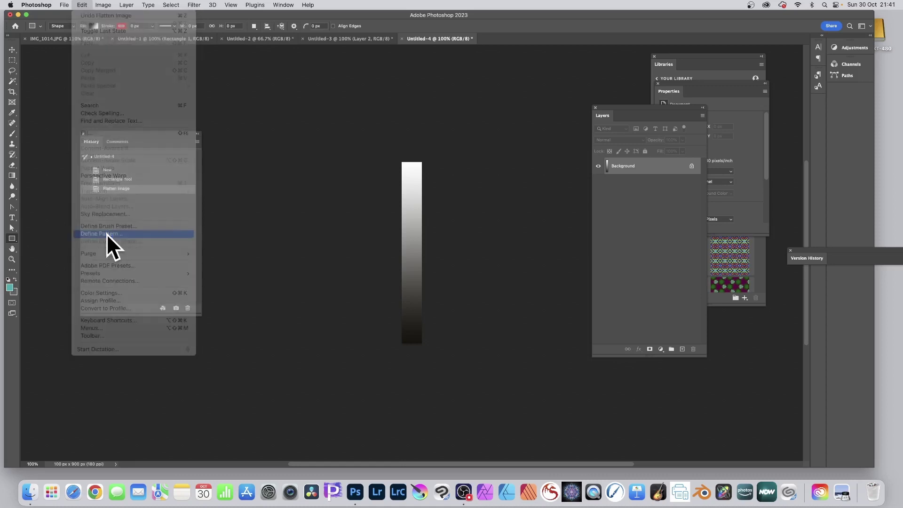
left_click(538, 237)
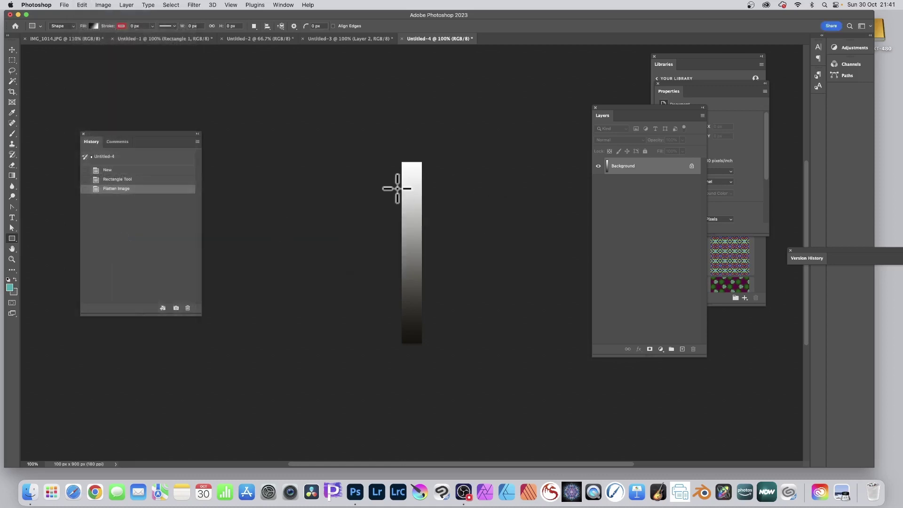
left_click(280, 5)
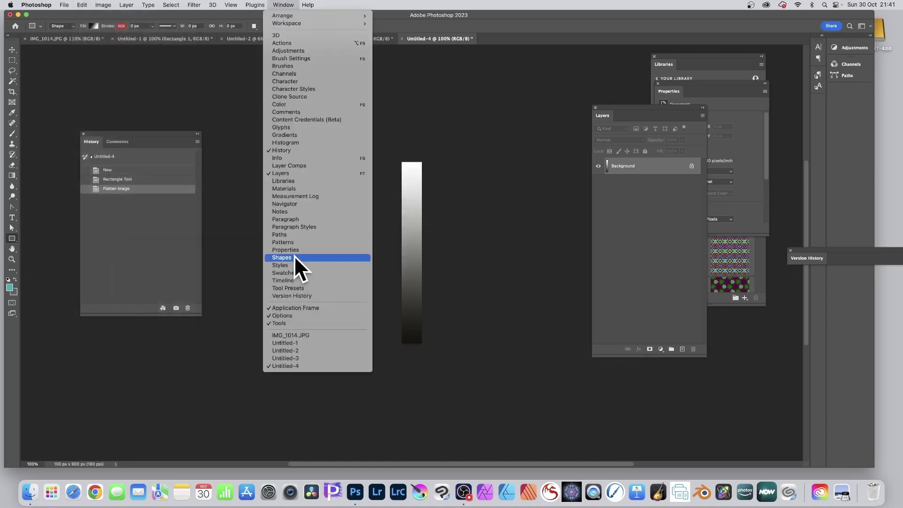
left_click(523, 14)
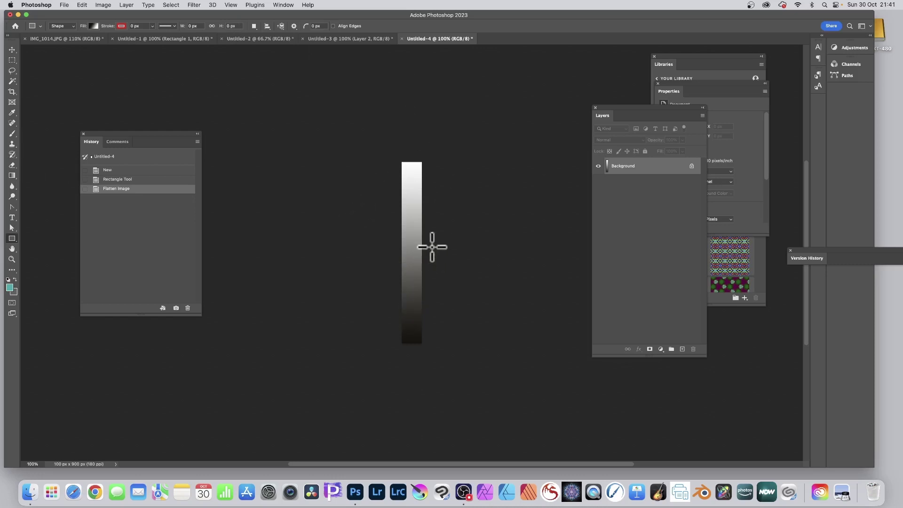
Step: Draw a second rectangle with a multicolour rainbow gradient fill, about 1001 px high, covering the whole strip
left_click(95, 26)
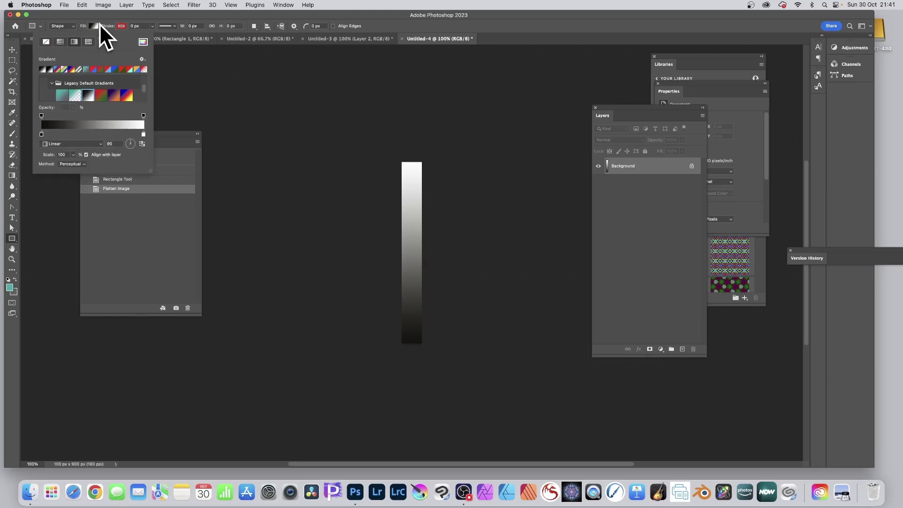
left_click(65, 69)
left_click(138, 16)
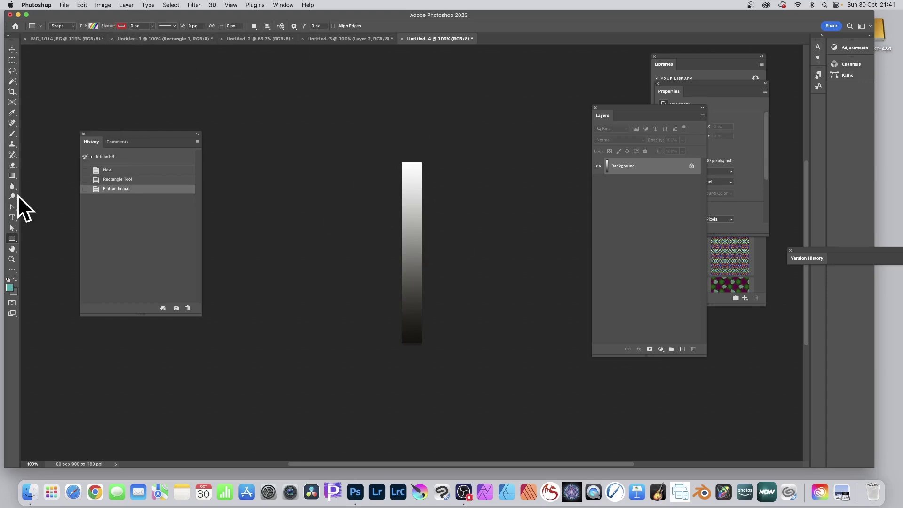
left_click_drag(397, 159, 429, 361)
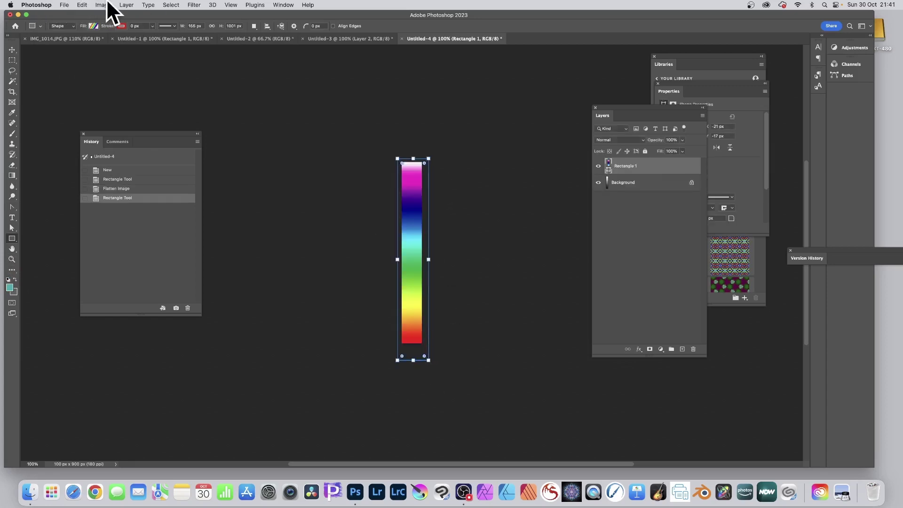
Step: Flatten the rainbow gradient strip and define it as a pattern named Pattern 16
left_click(126, 4)
left_click(151, 322)
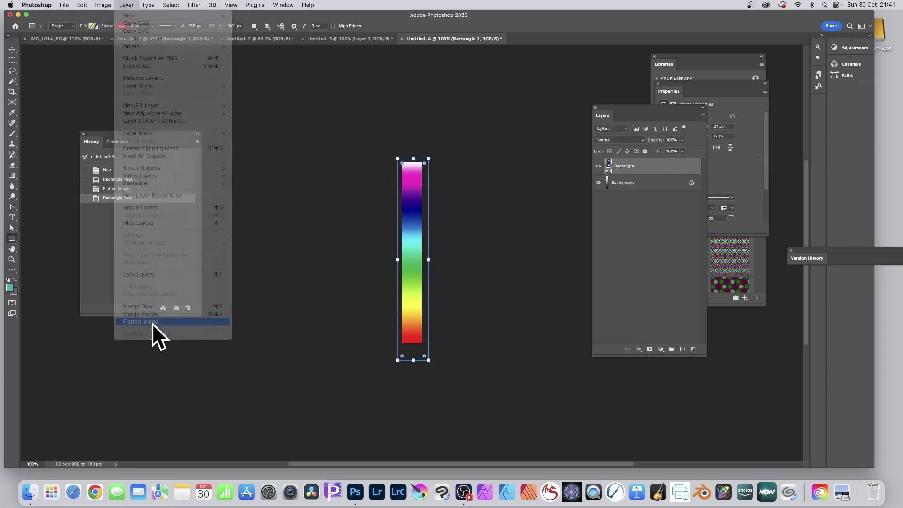
left_click(80, 5)
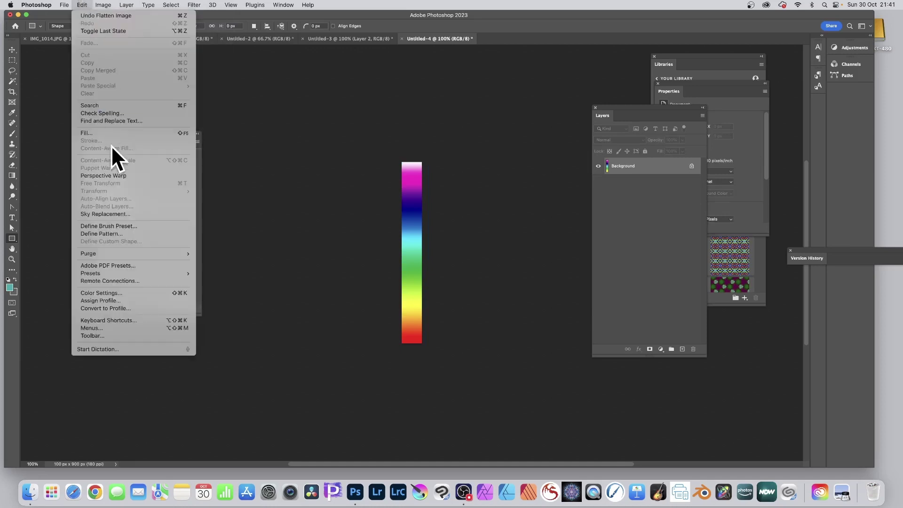
left_click(112, 235)
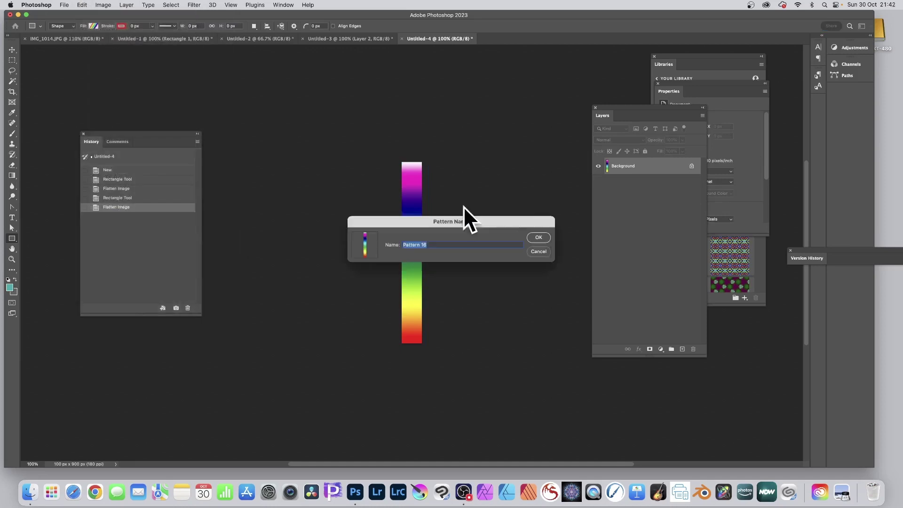
left_click(539, 237)
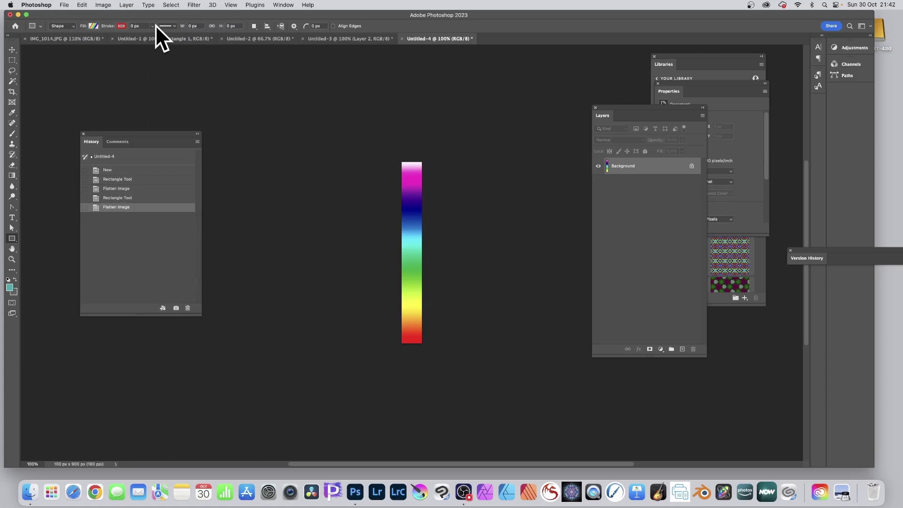
Step: Create a white 2700 x 2700 pixel document and start a pattern fill using the black-to-white gradient strip with the Random Fill script
left_click(64, 6)
left_click(70, 16)
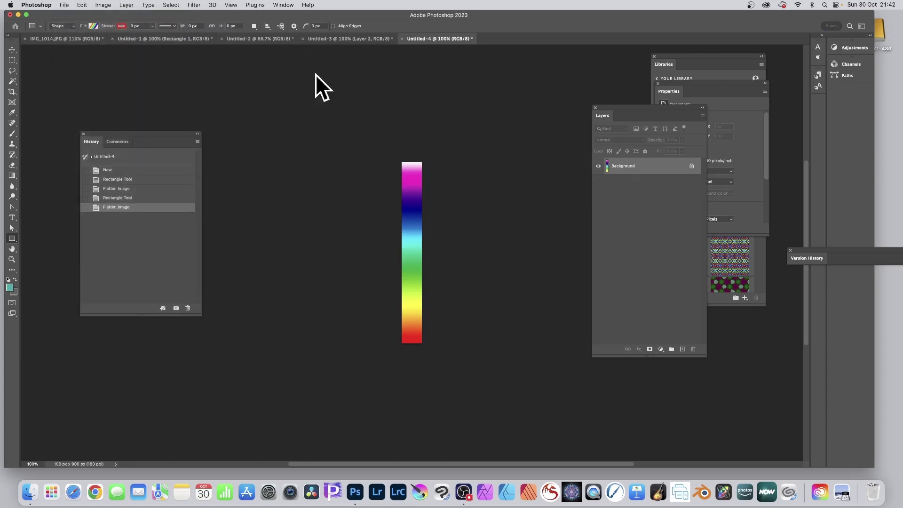
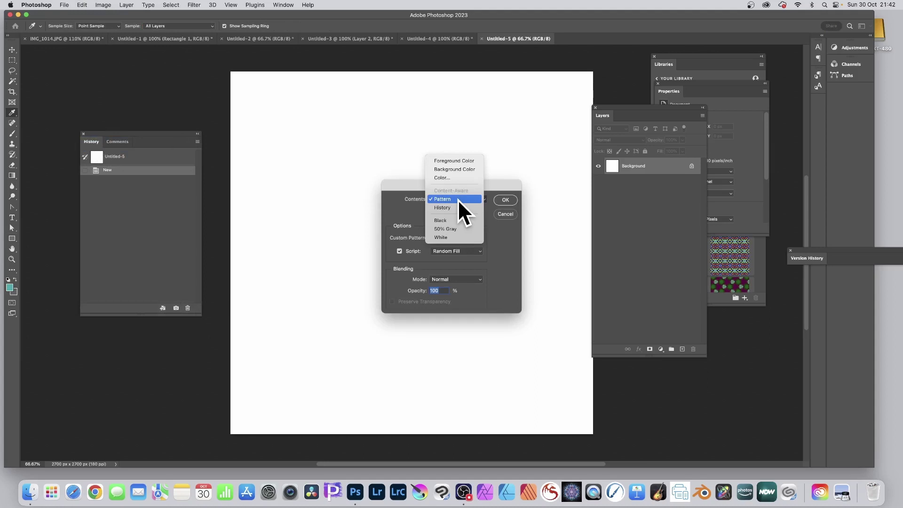
left_click(438, 199)
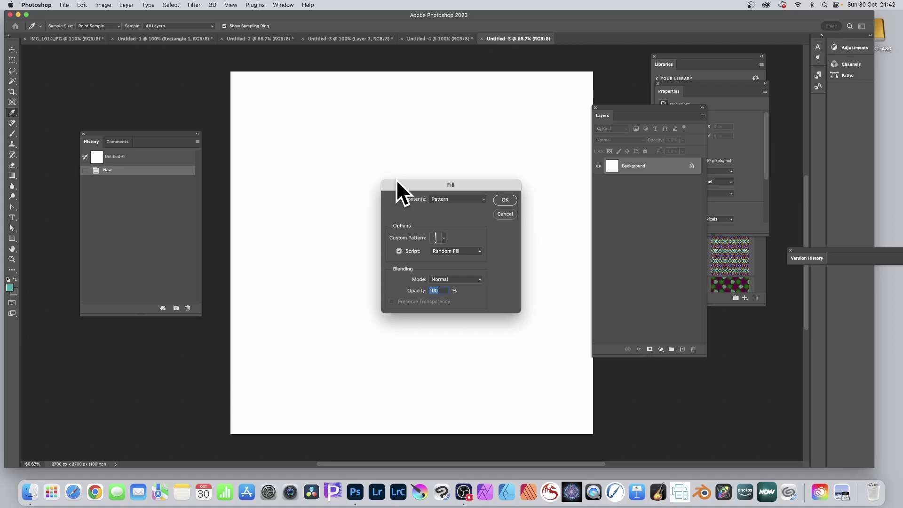
left_click(442, 237)
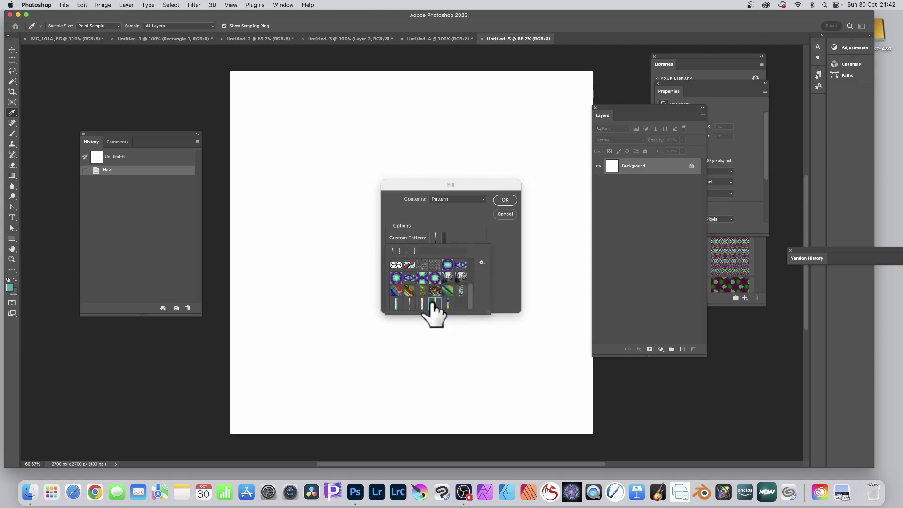
left_click(435, 303)
left_click(460, 215)
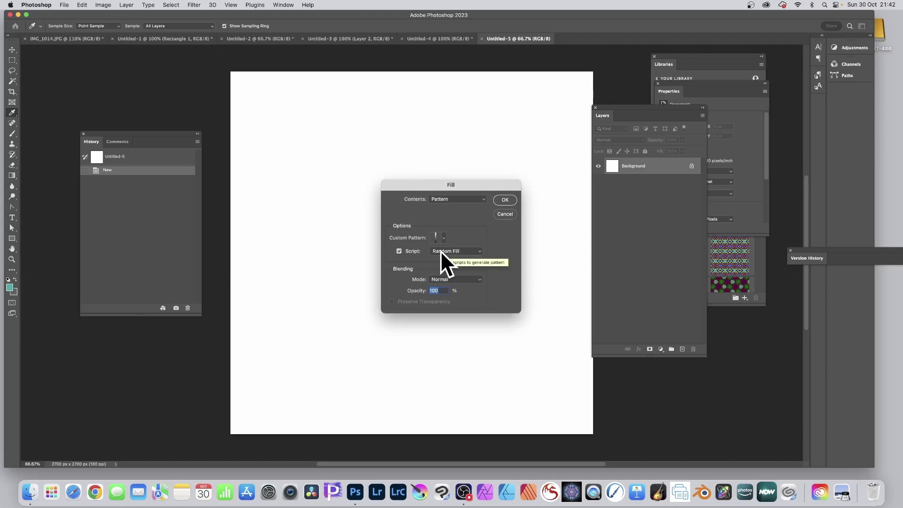
left_click(504, 200)
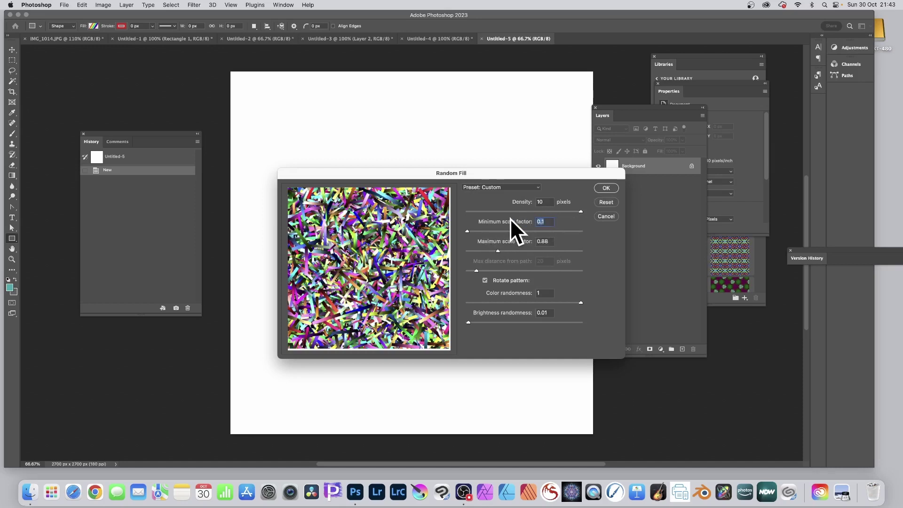
Step: Set the Random Fill maximum scale factor to 1.54, compare the pattern without rotation, and apply the fill with rotation on
double_click(541, 222)
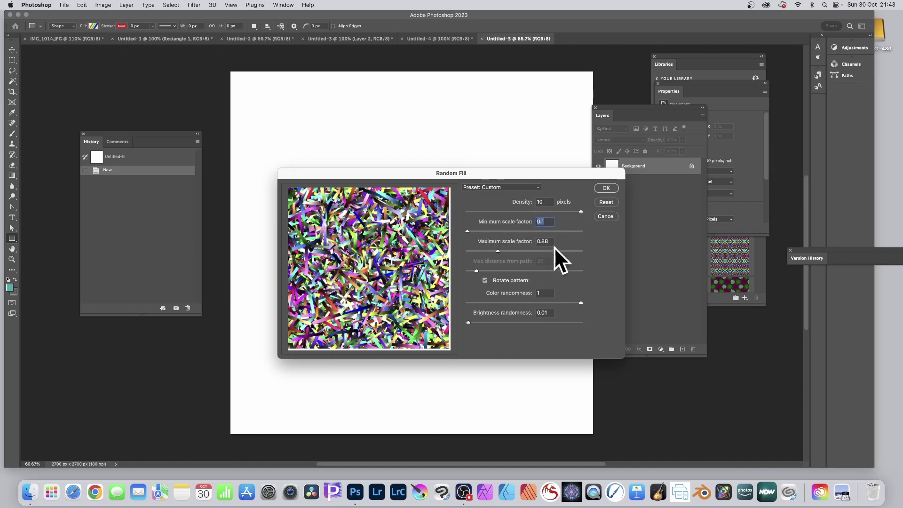
left_click_drag(506, 251, 523, 250)
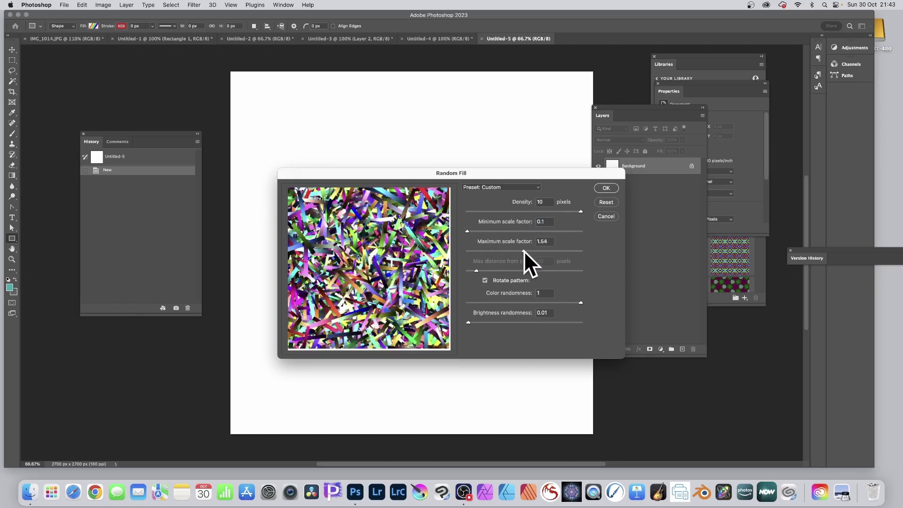
left_click(484, 280)
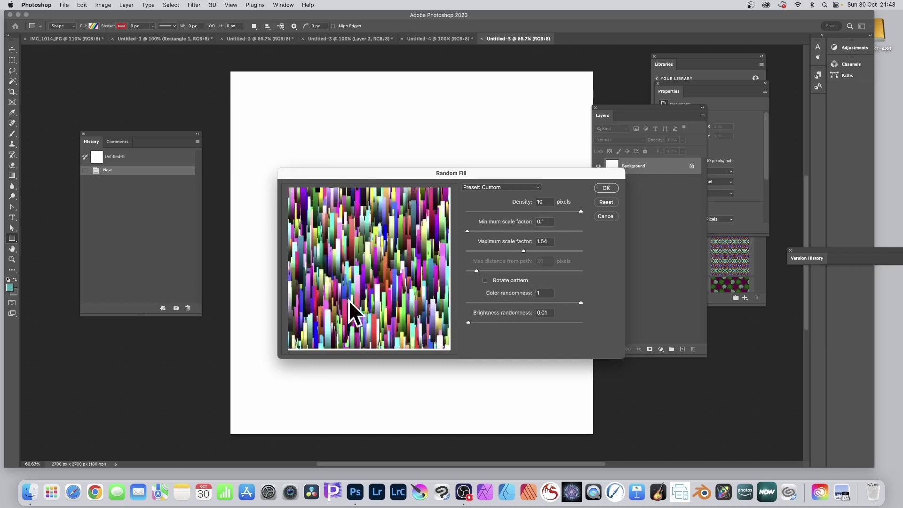
left_click(484, 281)
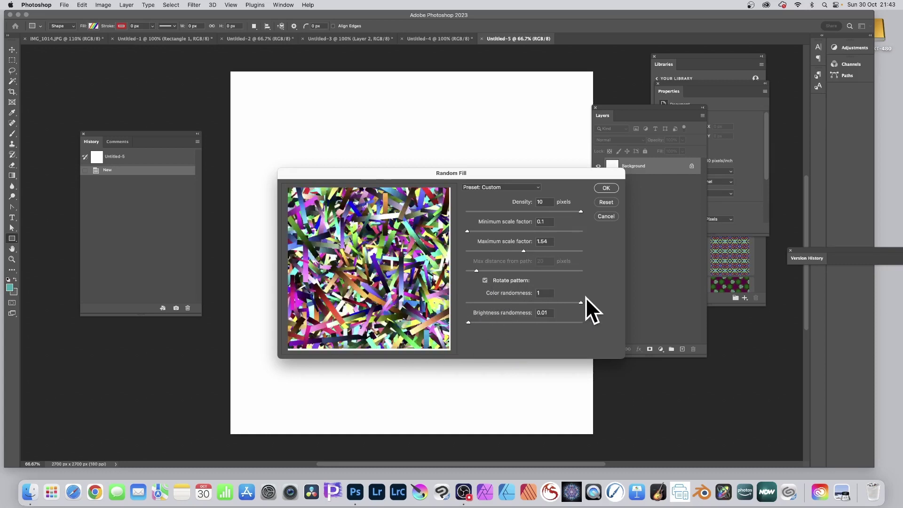
left_click(606, 188)
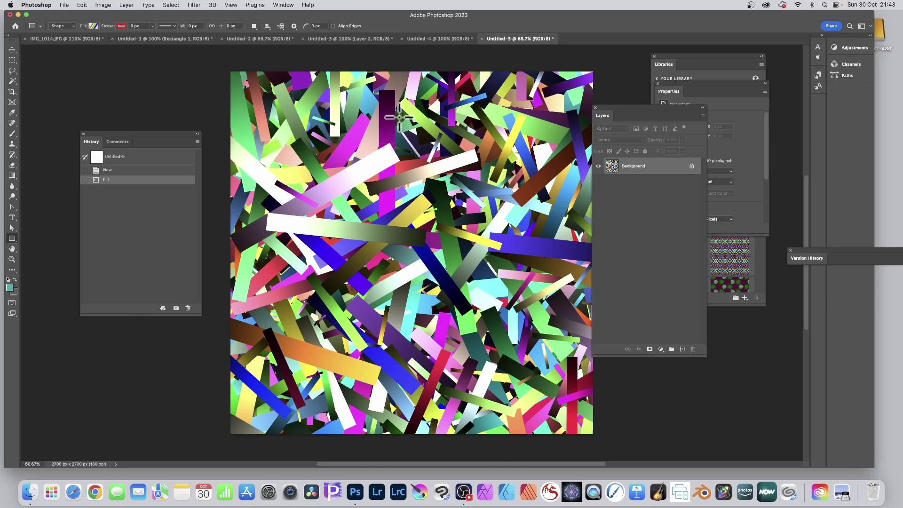
Step: Apply the Oil Paint filter with lighting off to the random gradient strip fill
left_click(83, 6)
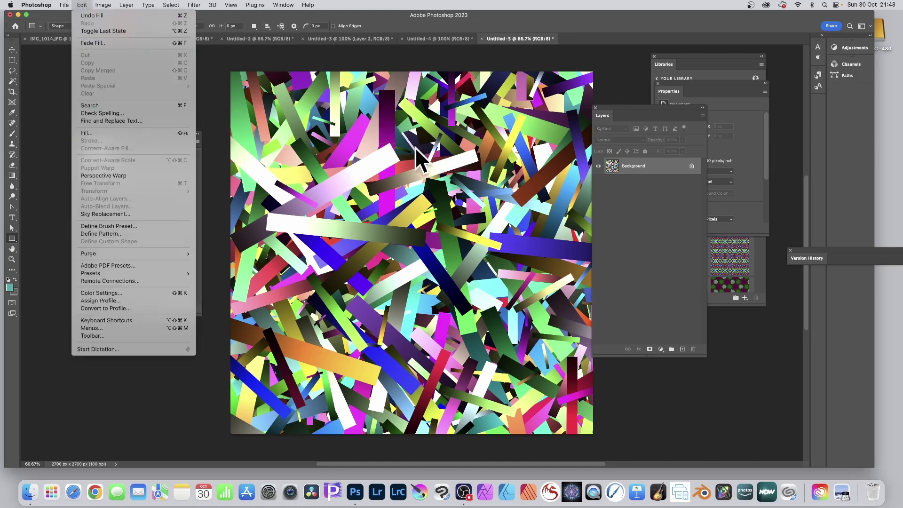
left_click(466, 151)
left_click(194, 5)
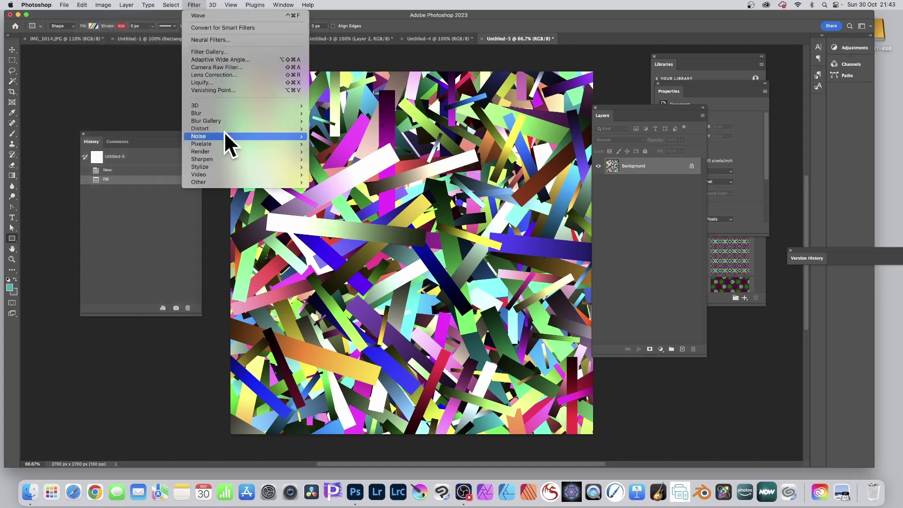
mouse_move(222, 165)
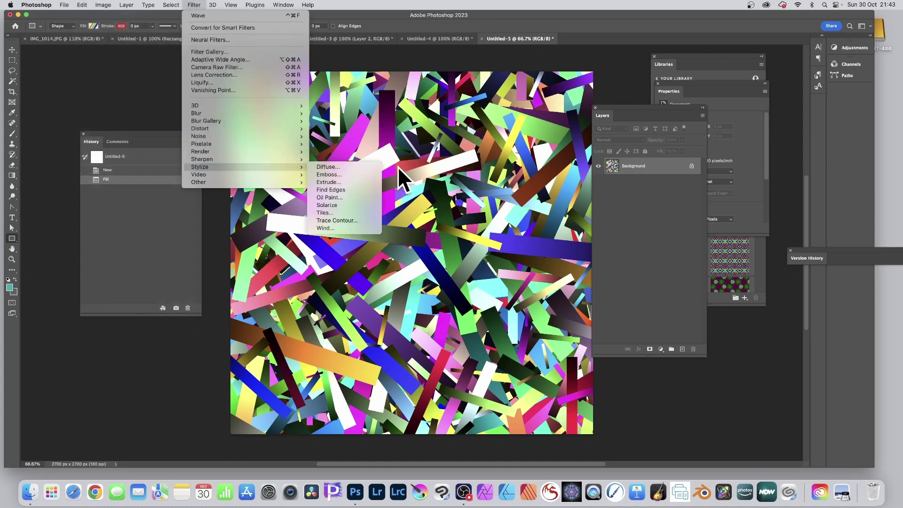
left_click(344, 197)
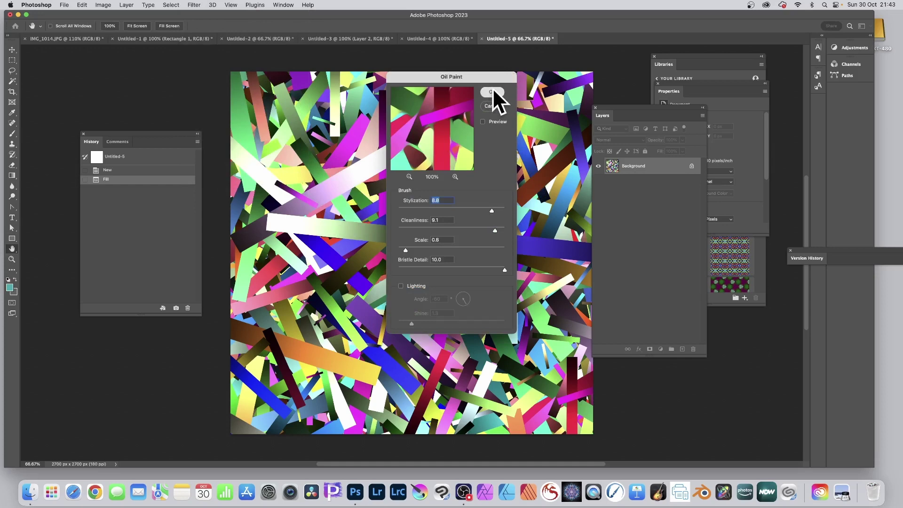
left_click(492, 91)
key("u")
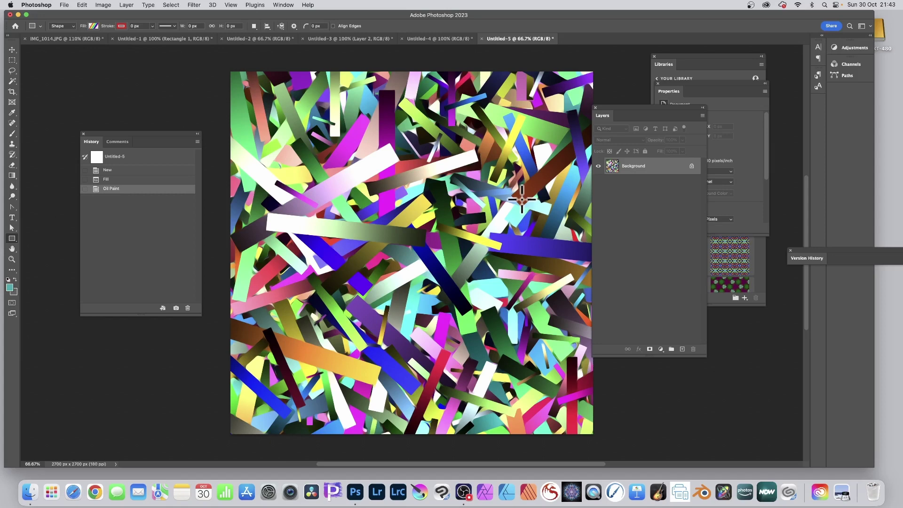
Step: Apply the Find Edges filter to the oil-painted strip texture to turn it into coloured outlines on white
left_click(198, 4)
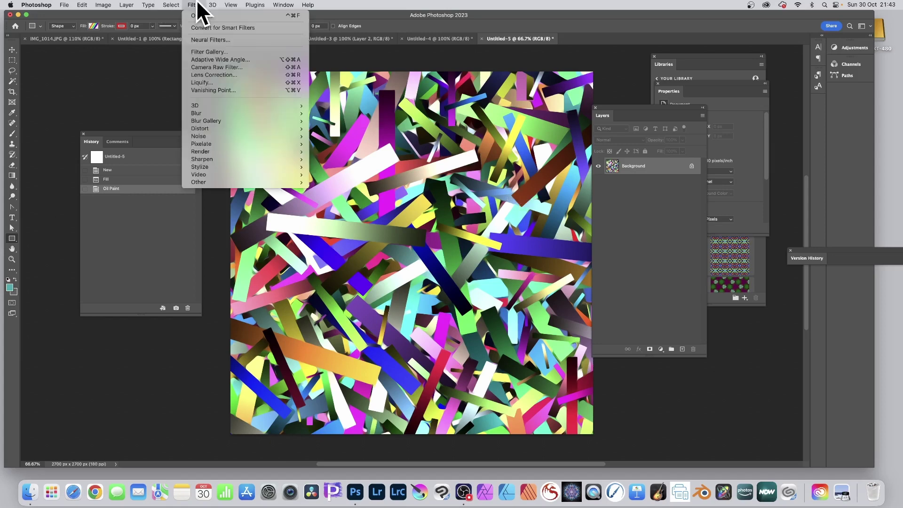
mouse_move(204, 167)
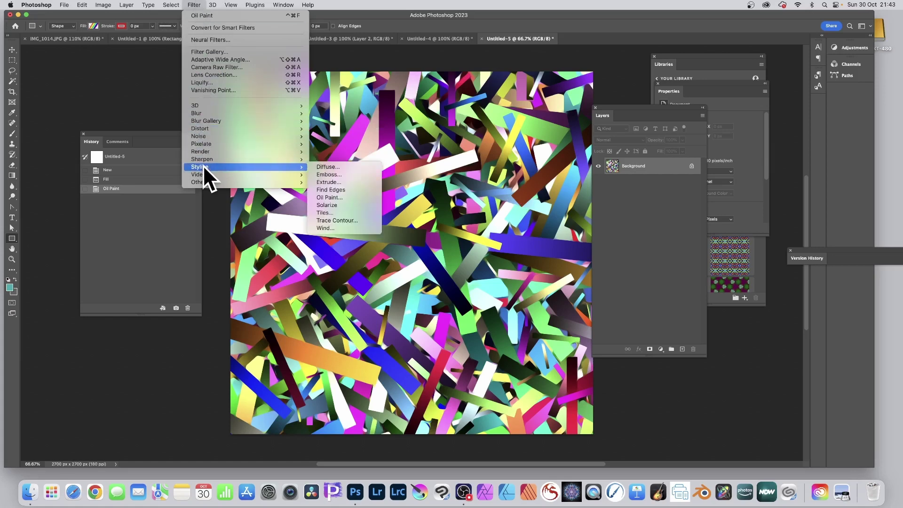
left_click(331, 190)
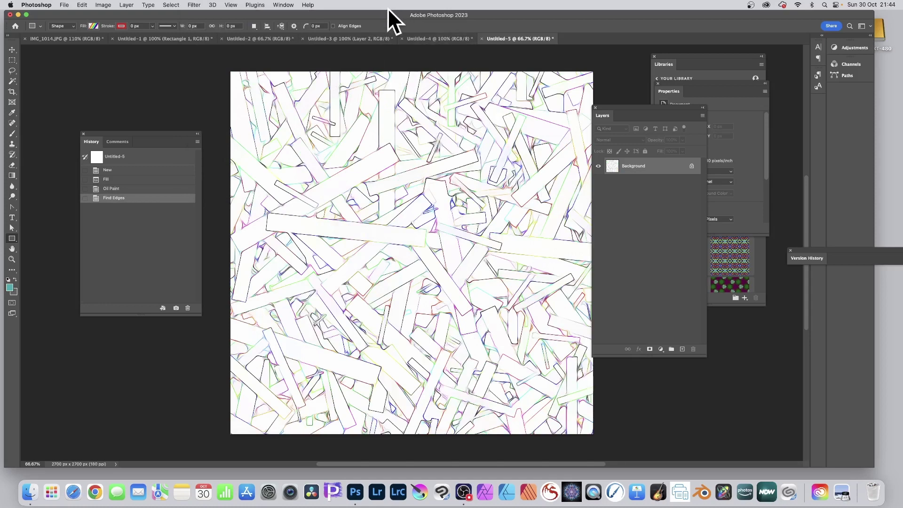
Step: Switch to the IMG_1014.JPG street photo and turn on the Style Transfer neural filter for it
left_click(61, 38)
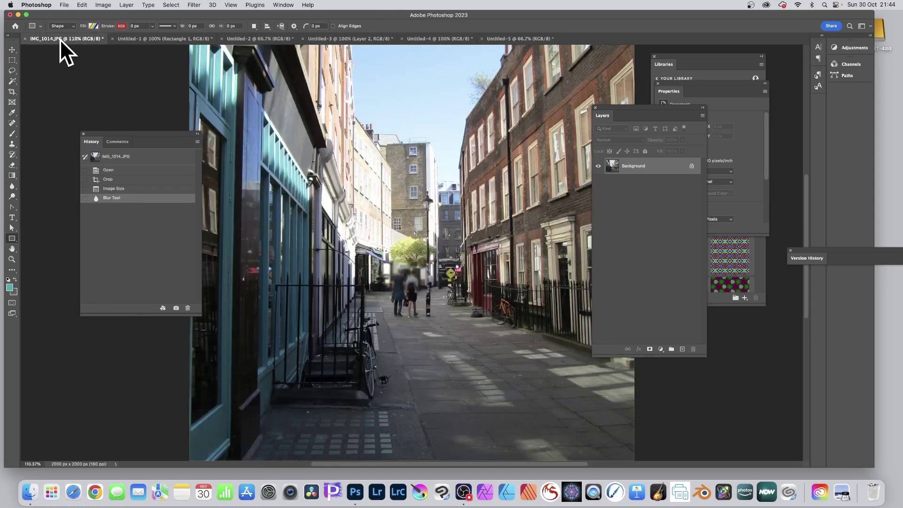
left_click(194, 4)
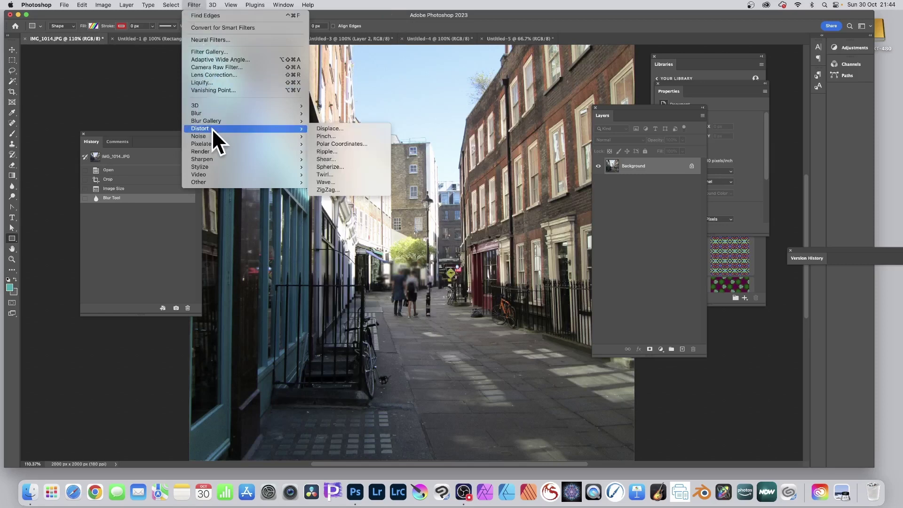
left_click(213, 40)
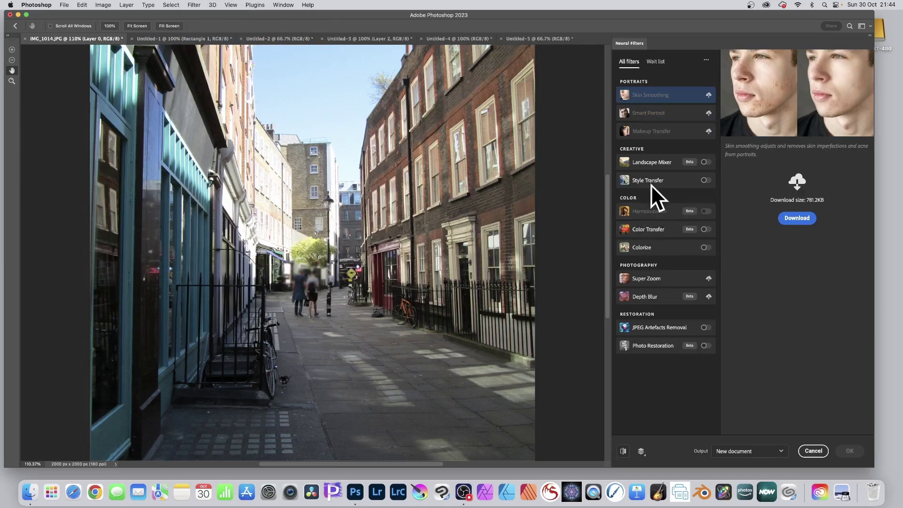
left_click(649, 164)
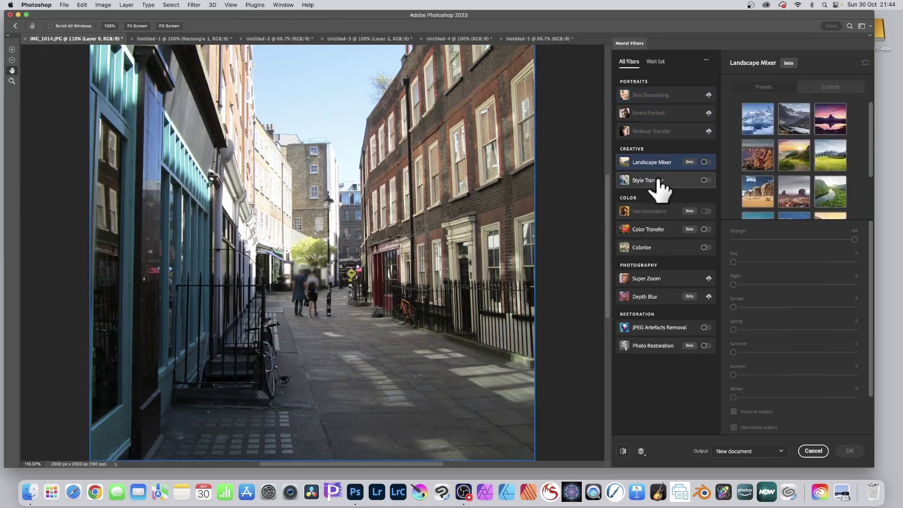
left_click(655, 182)
left_click(705, 180)
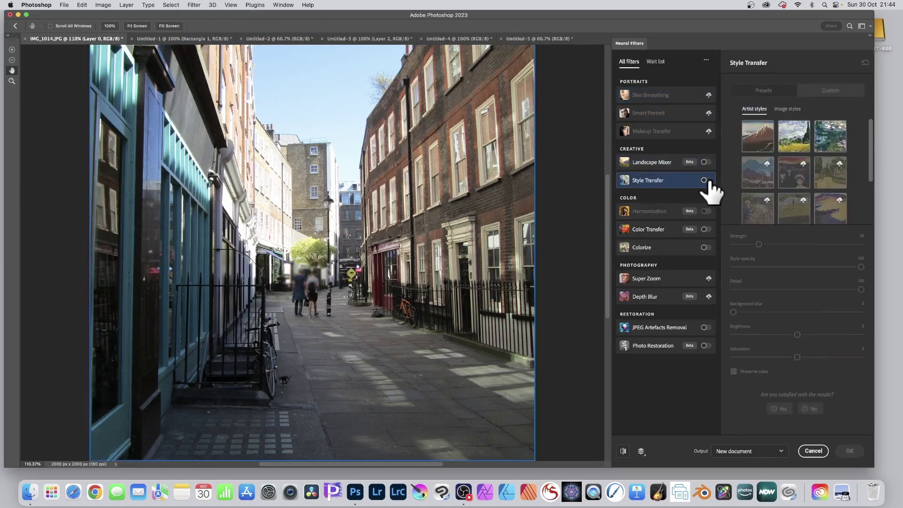
Step: Use the Untitled-5 document as the custom reference image for the Style Transfer
left_click(831, 91)
left_click(774, 158)
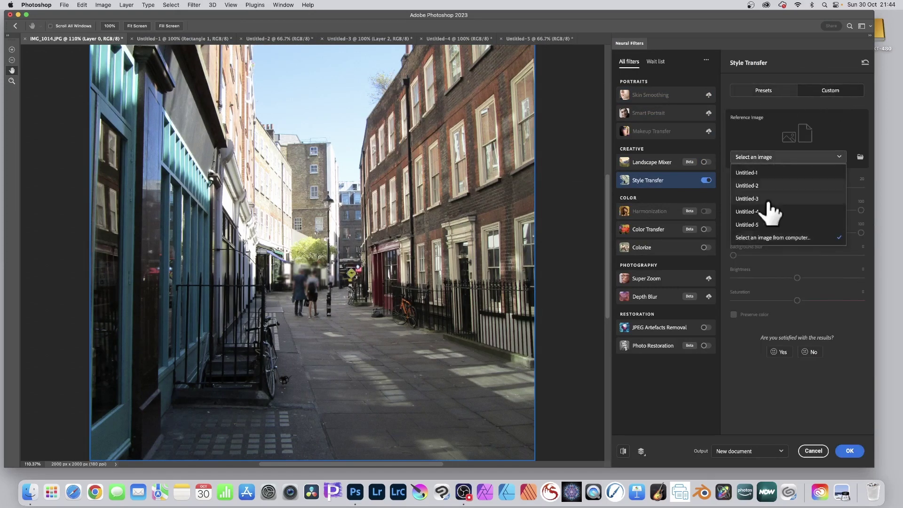
left_click(758, 224)
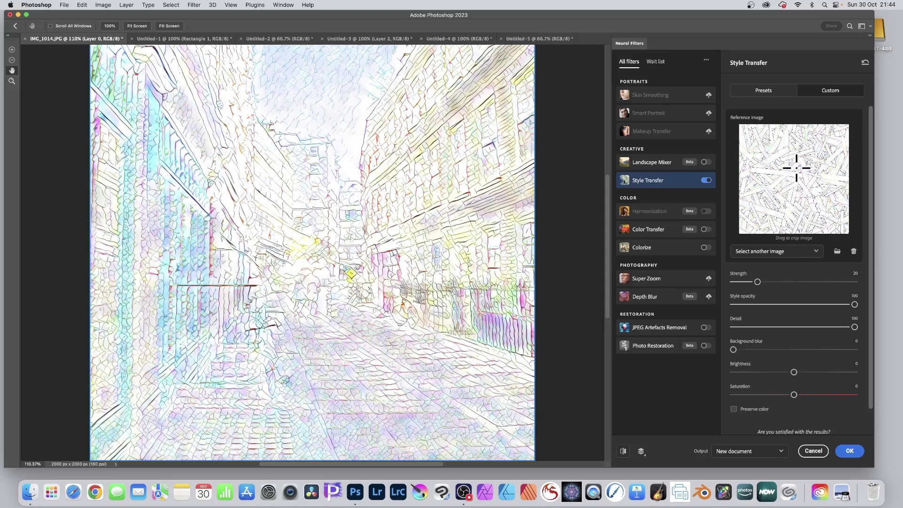
Step: Crop the style reference to a thin horizontal band across its middle and output the result as a new document
scroll(797, 167, "down", 1)
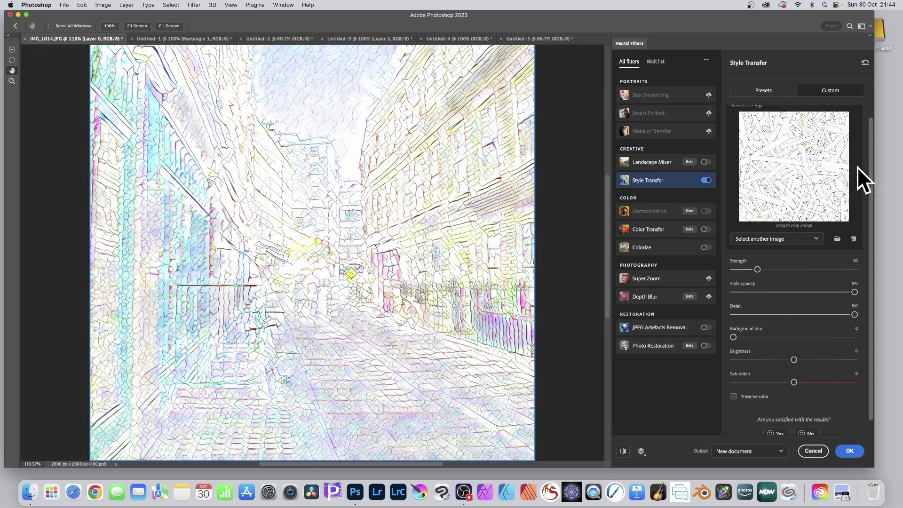
left_click_drag(745, 165, 838, 169)
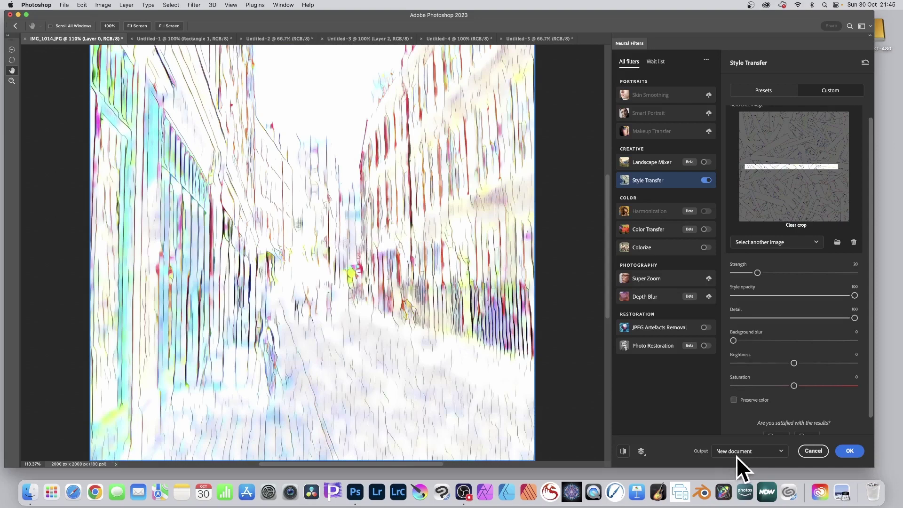
left_click(850, 451)
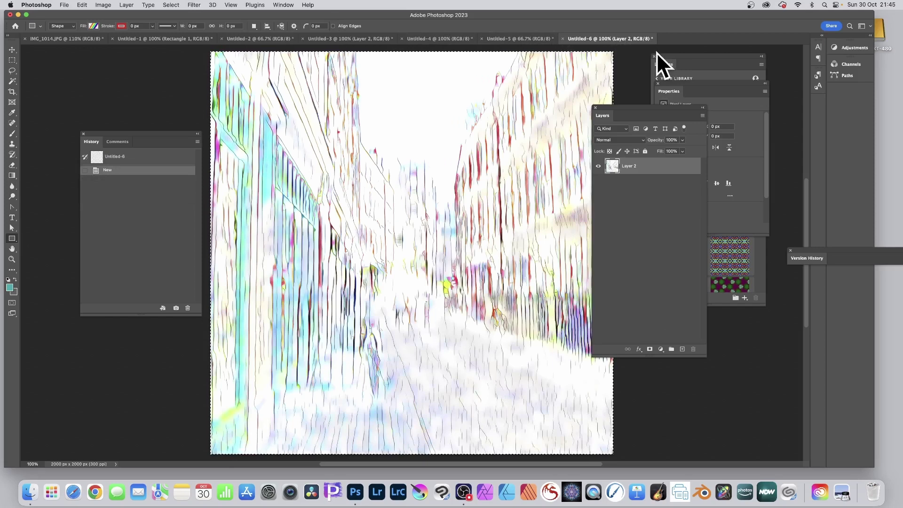
Step: Deselect the new stylised image and switch to the wavy stylised street image in Untitled-3
left_click(171, 6)
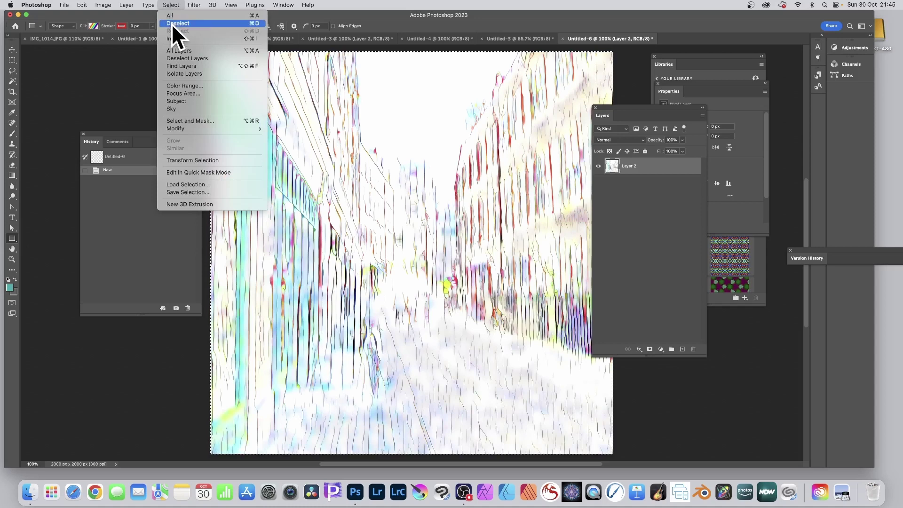
left_click(172, 23)
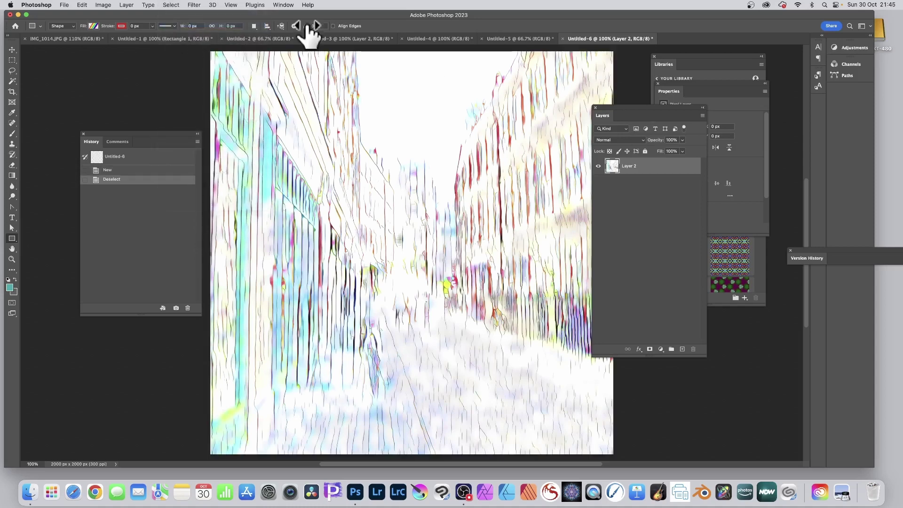
left_click(520, 39)
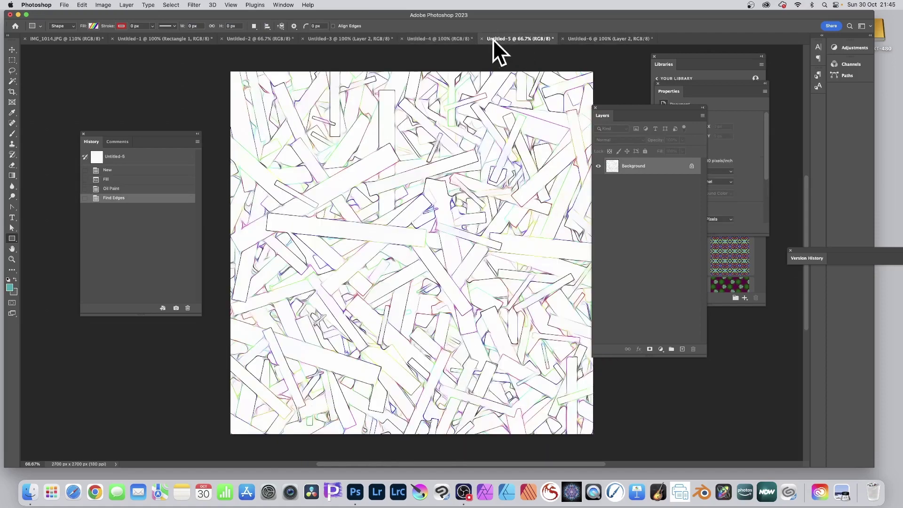
left_click(445, 38)
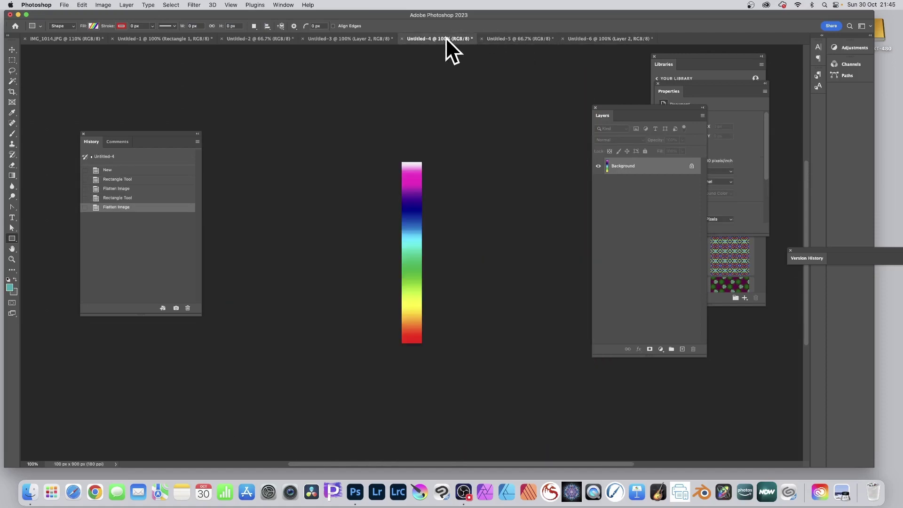
left_click(346, 37)
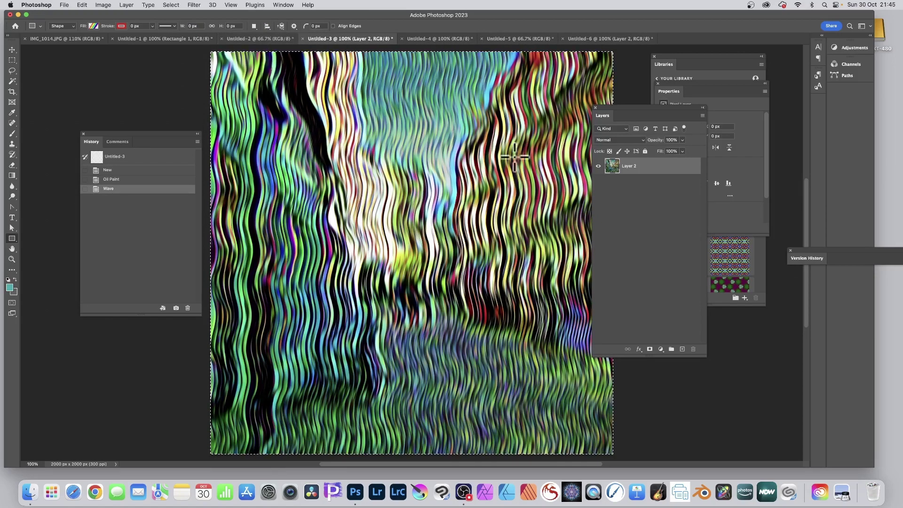